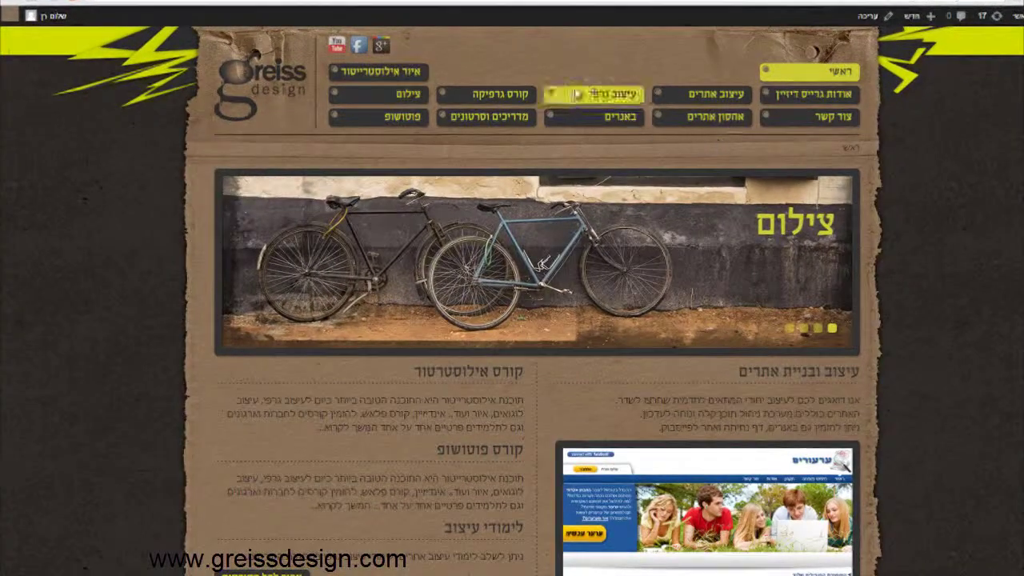
From the graphics course menu, open the Illustrator course page and scroll down its showcased illustrations.
left_click(499, 97)
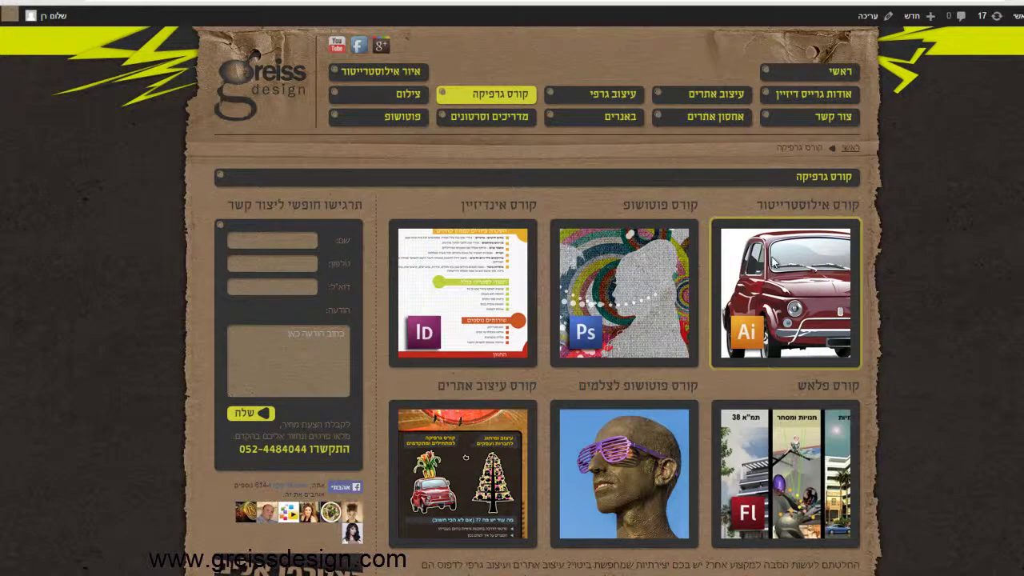
left_click(767, 261)
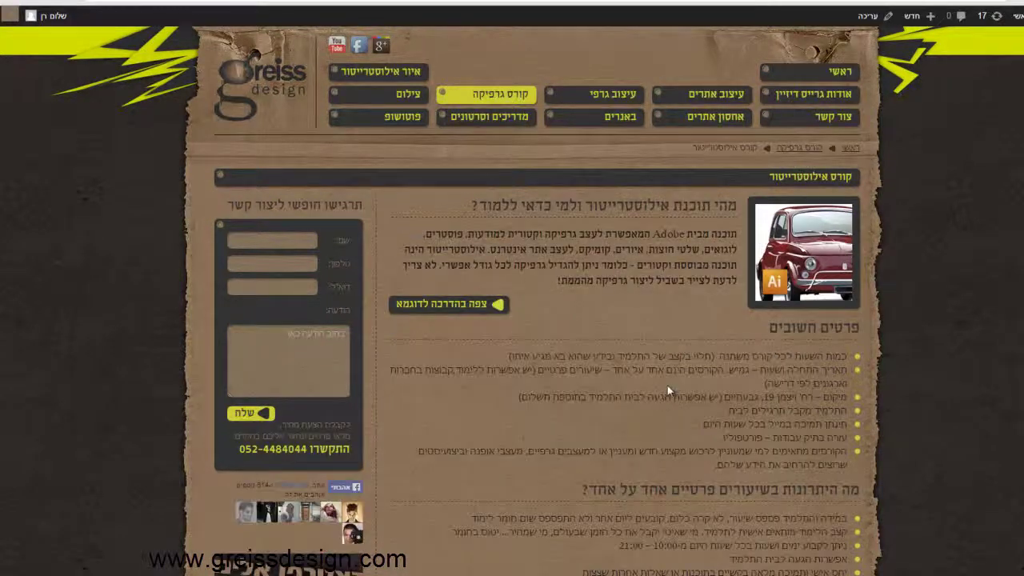
scroll(668, 386, "down", 3)
scroll(669, 360, "down", 3)
scroll(669, 360, "down", 5)
scroll(669, 360, "down", 6)
scroll(669, 353, "down", 5)
scroll(669, 353, "down", 2)
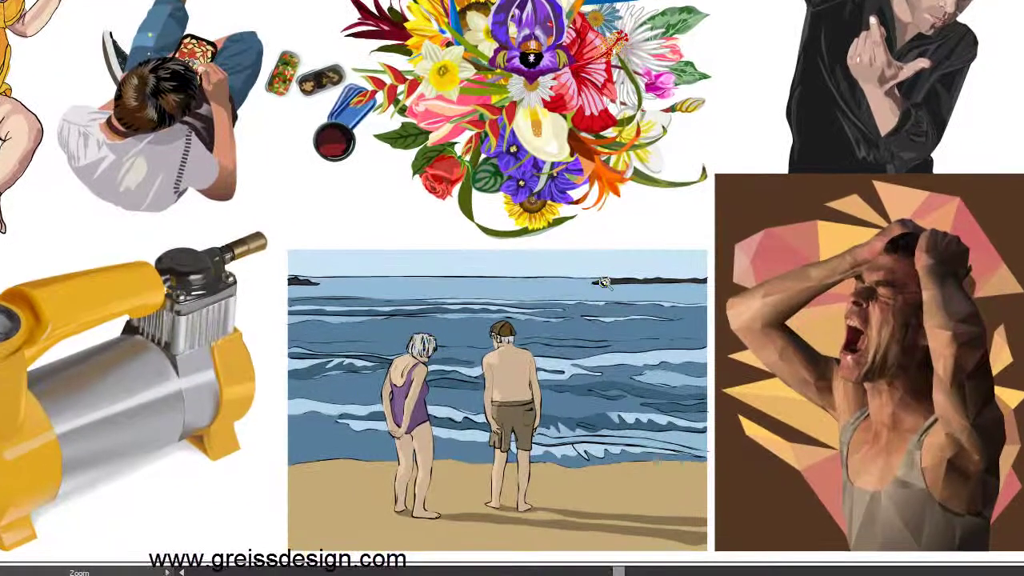
Zoom in on the beach scene's man, pan across both figures, then zoom back out.
left_click_drag(604, 281, 440, 421)
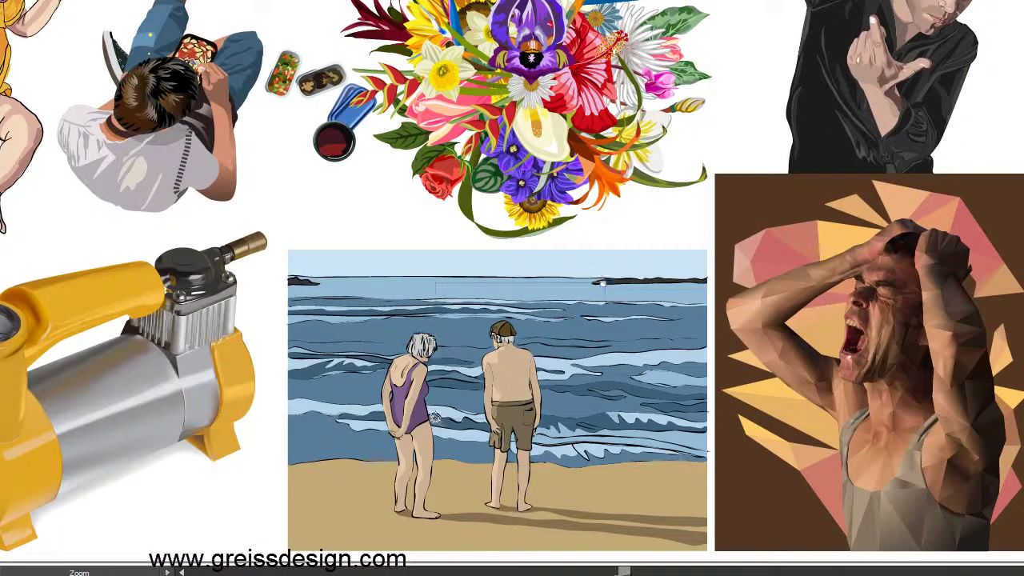
mouse_move(462, 362)
left_mouse_down()
mouse_move(552, 255)
mouse_move(706, 190)
left_mouse_up()
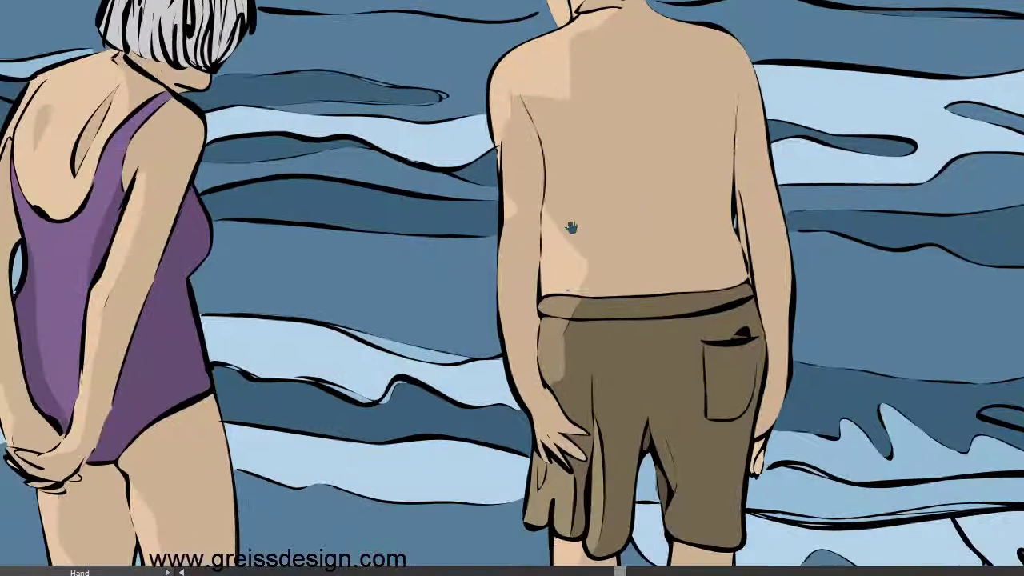
mouse_move(264, 254)
left_mouse_down()
mouse_move(364, 201)
mouse_move(457, 187)
left_mouse_up()
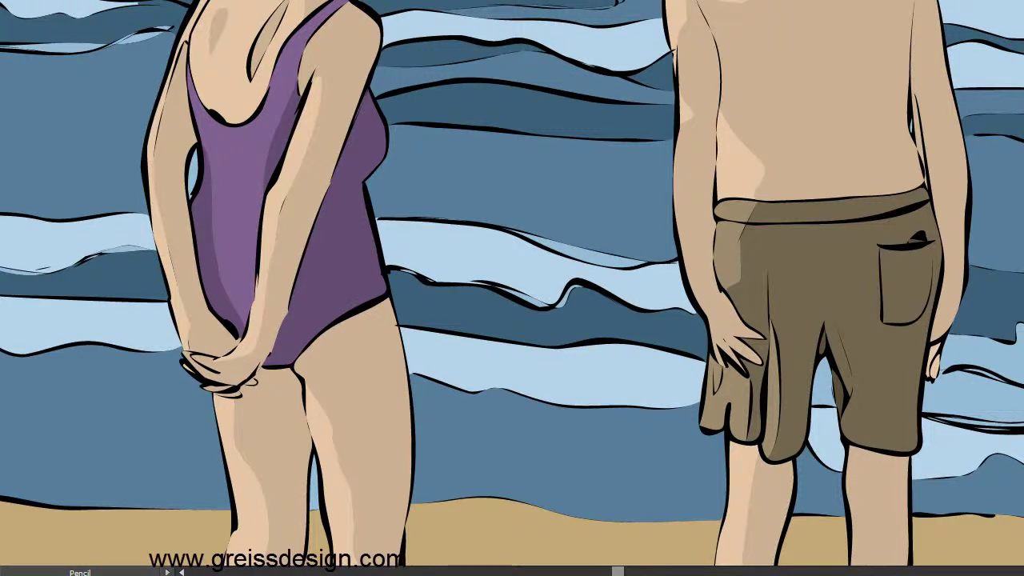
key("ctrl+minus")
Zoom in on the brushy wave strokes and pan across the woman's purple swimsuit and waves.
key("a")
key("ctrl+plus")
key("ctrl+plus")
key("ctrl+plus")
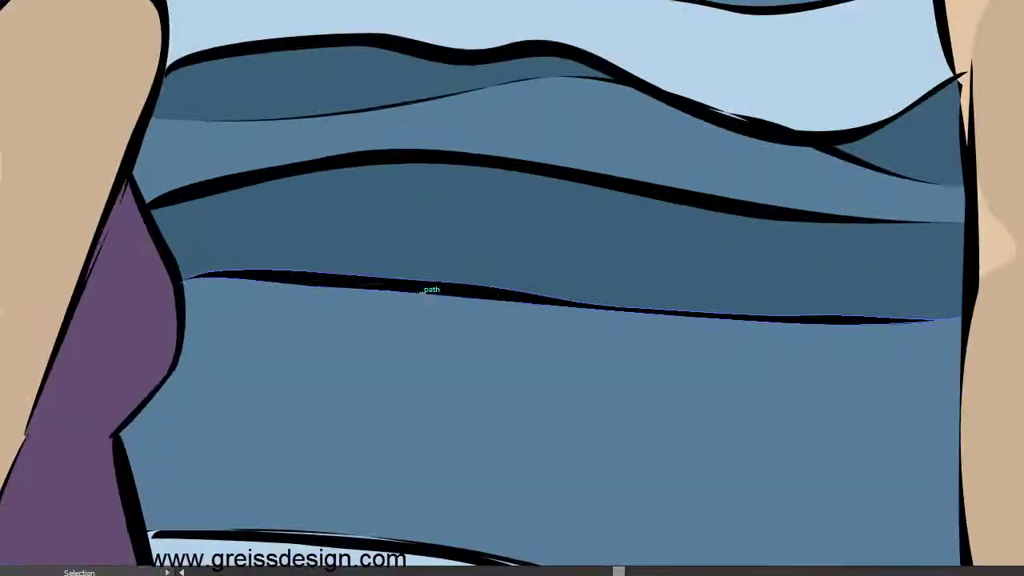
left_click_drag(345, 280, 424, 179)
key("ctrl+shift+a")
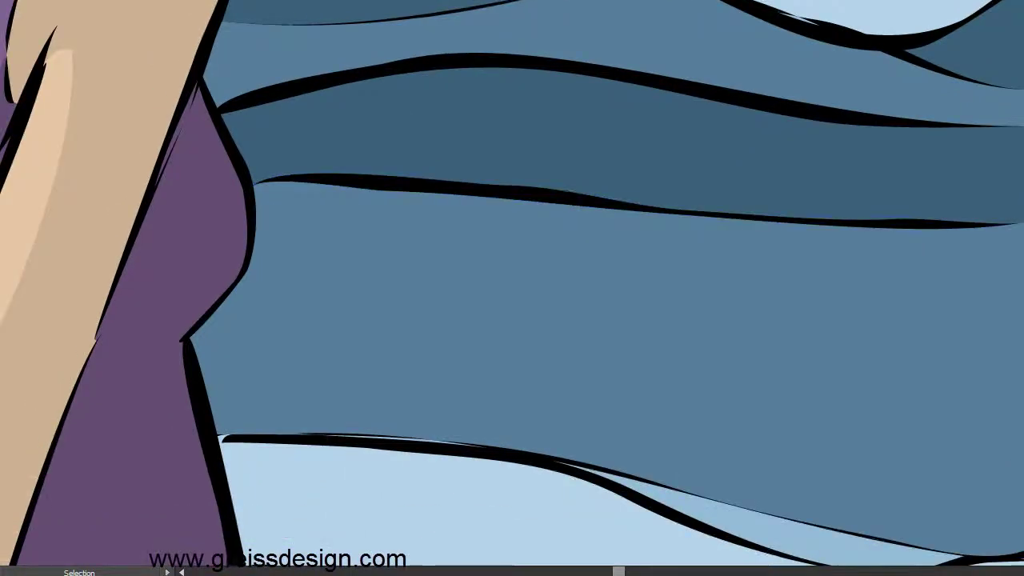
left_click_drag(498, 256, 601, 220)
mouse_move(345, 310)
left_mouse_down()
mouse_move(457, 267)
mouse_move(556, 246)
left_mouse_up()
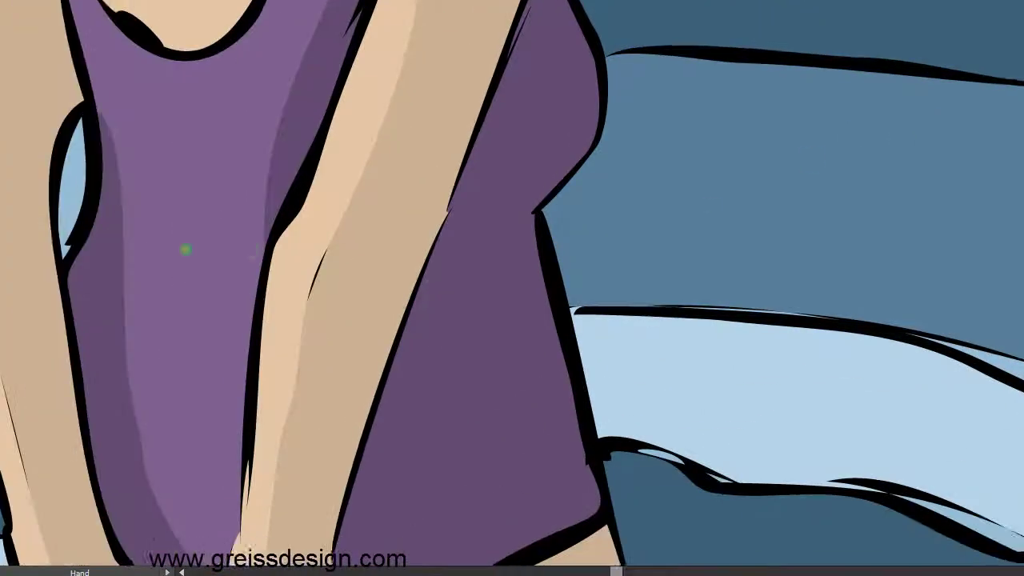
left_click_drag(185, 251, 415, 192)
left_click_drag(175, 243, 360, 256)
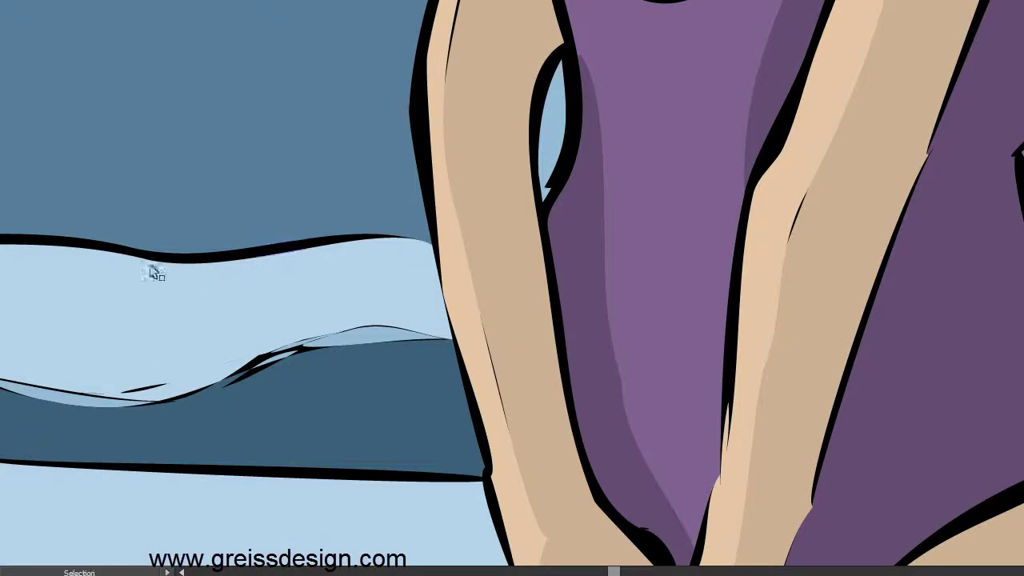
left_click_drag(50, 240, 416, 292)
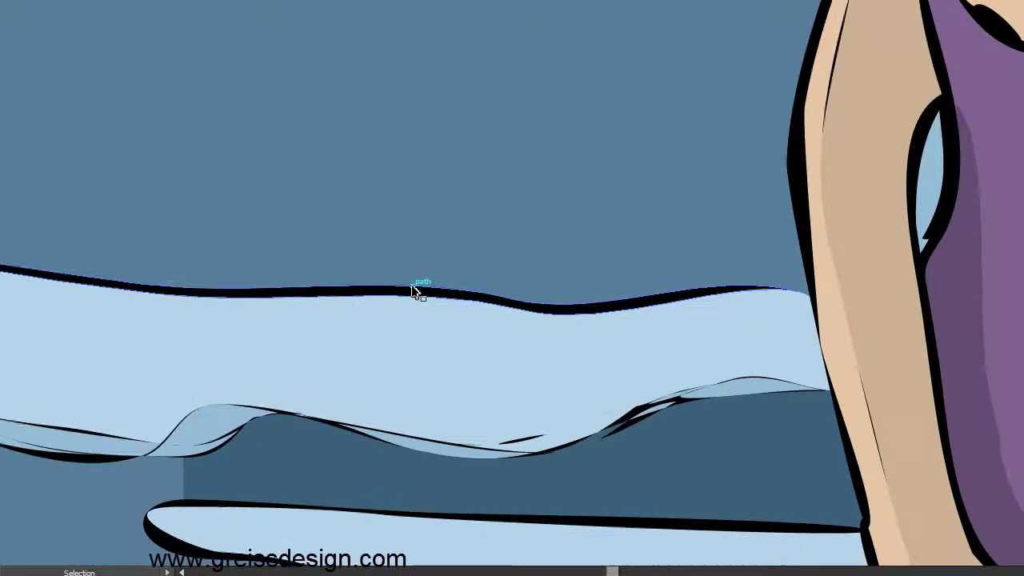
Zoom out and scroll right to see more of the beach scene.
key("ctrl+minus")
key("ctrl+minus")
key("ctrl+minus")
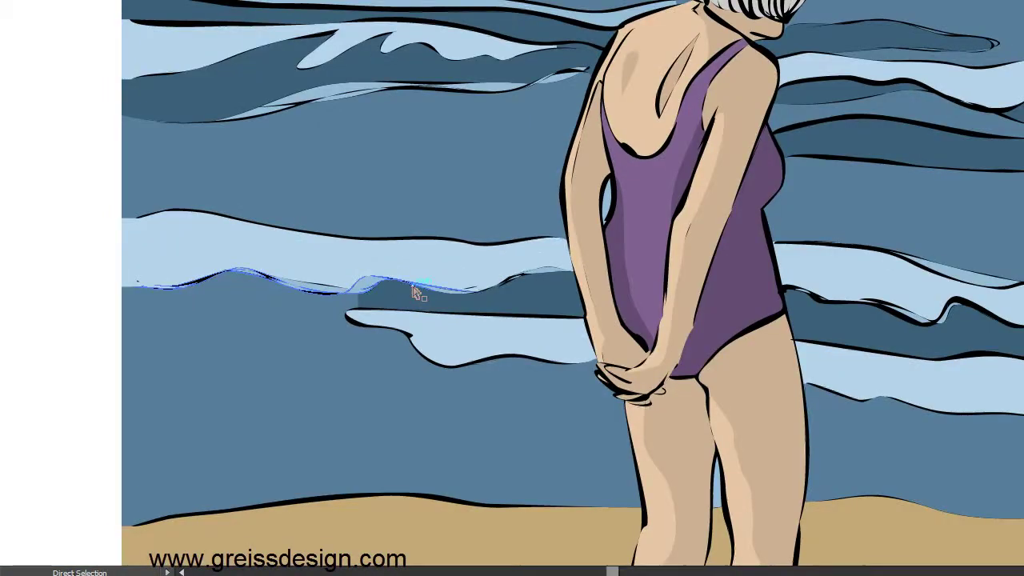
key("ctrl+minus")
key("ctrl+minus")
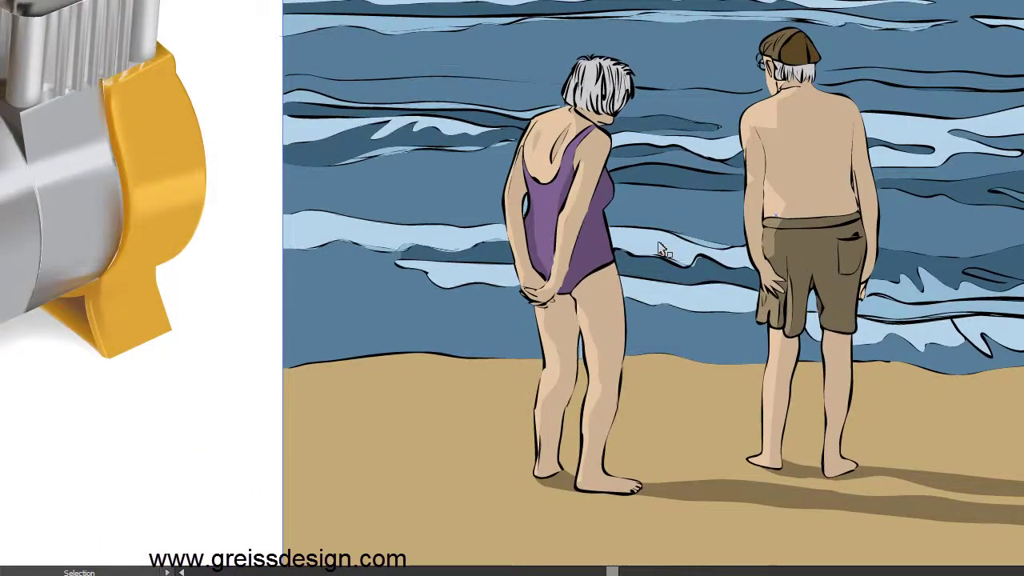
scroll(555, 144, "right", 2)
scroll(555, 144, "right", 3)
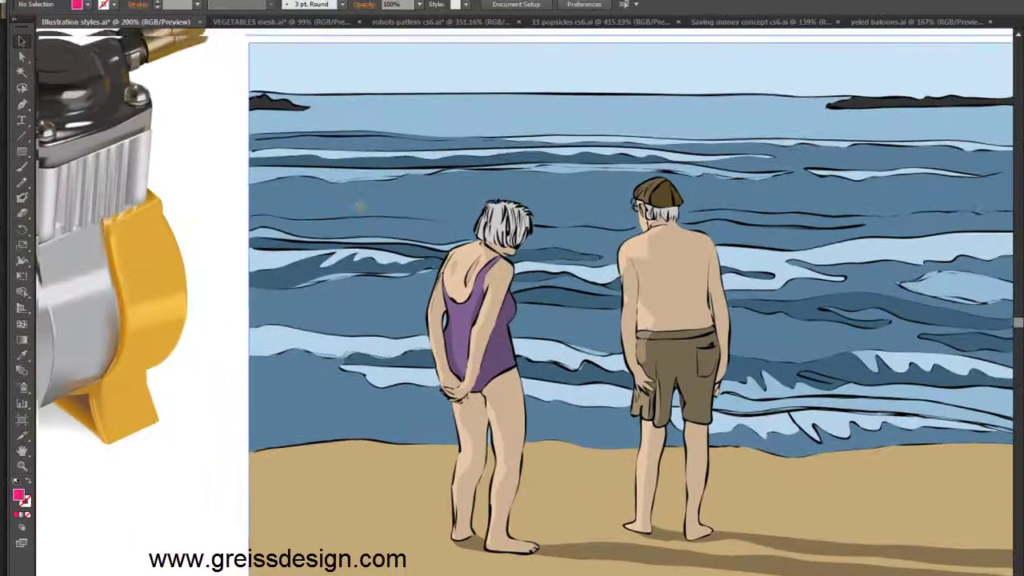
Pan to the boy, food and flowers, and zoom out to 100% to see several illustrations.
mouse_move(240, 120)
left_mouse_down()
mouse_move(332, 287)
mouse_move(674, 485)
mouse_move(696, 511)
left_mouse_up()
key("ctrl+minus")
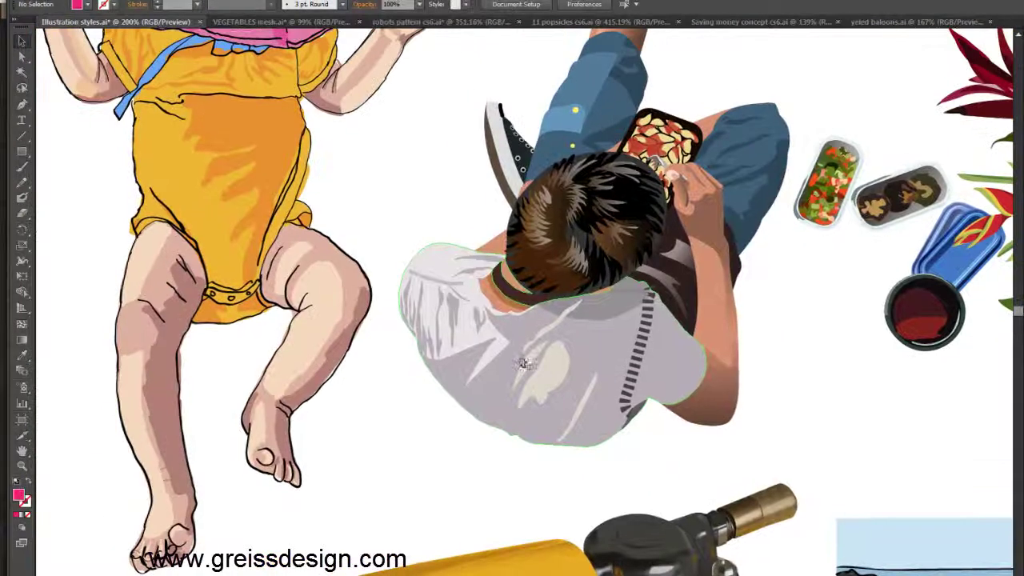
key("ctrl+minus")
left_click_drag(464, 282, 491, 329)
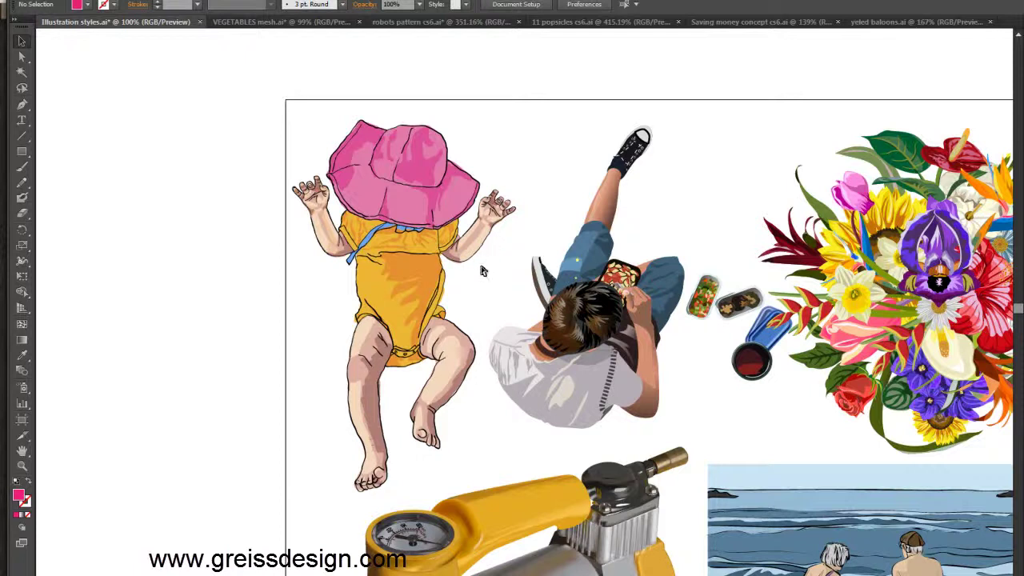
Zoom in on the baby in the pink hat, stepping up to 800% on the hand.
key("ctrl+plus")
key("ctrl+plus")
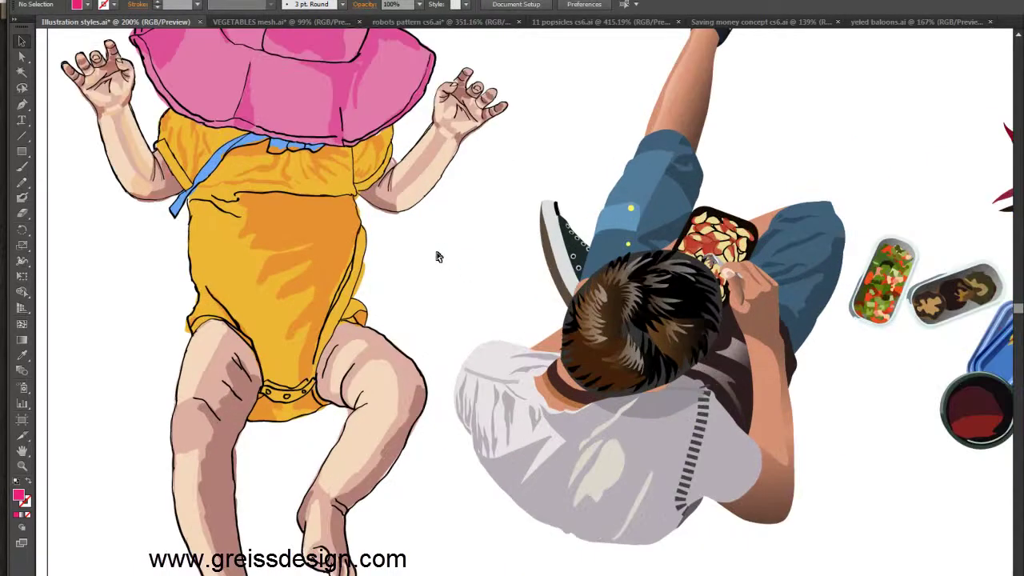
left_click_drag(436, 252, 539, 339)
key("ctrl+plus")
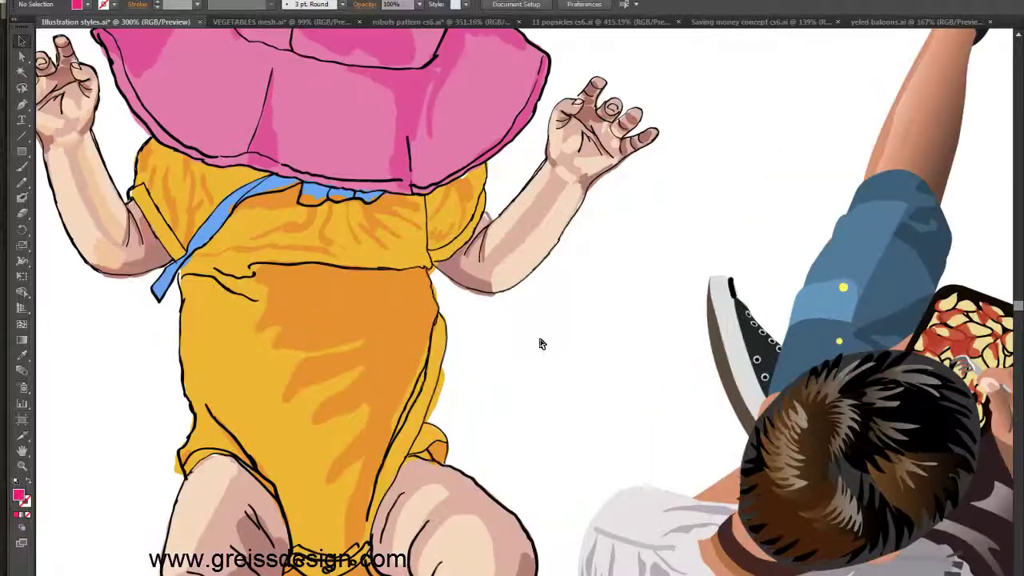
key("ctrl+plus")
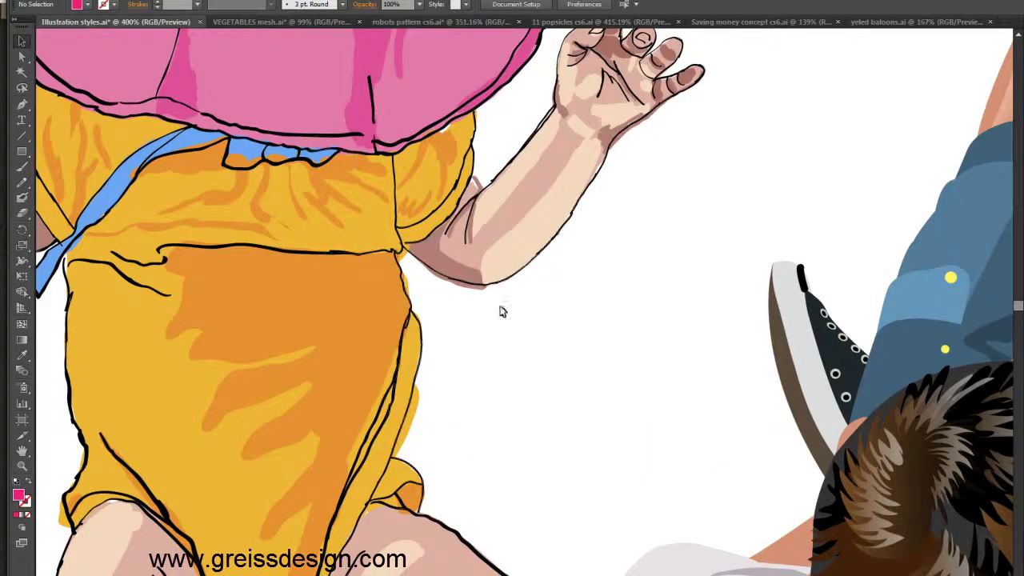
left_click_drag(495, 298, 543, 422)
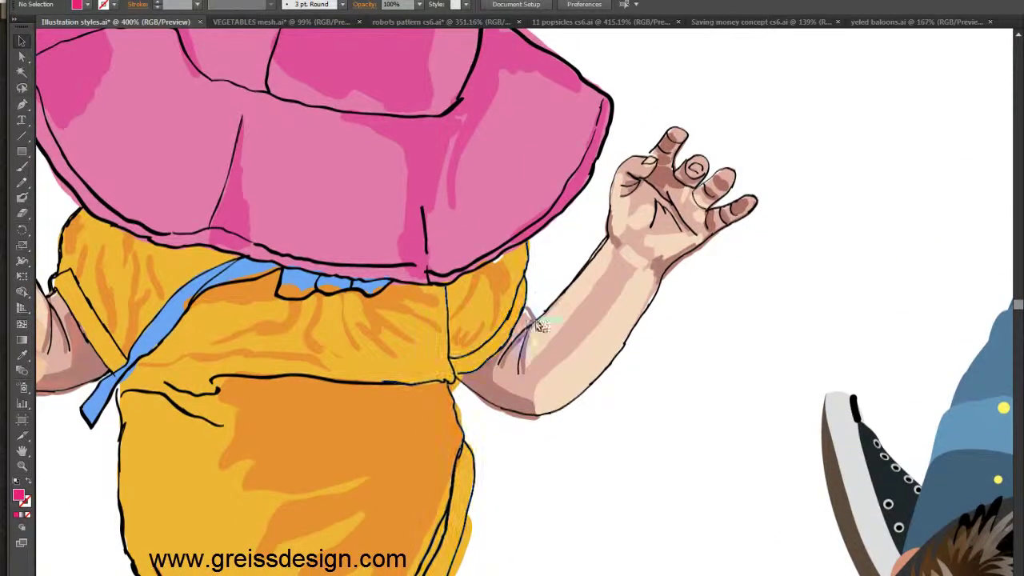
key("ctrl+plus")
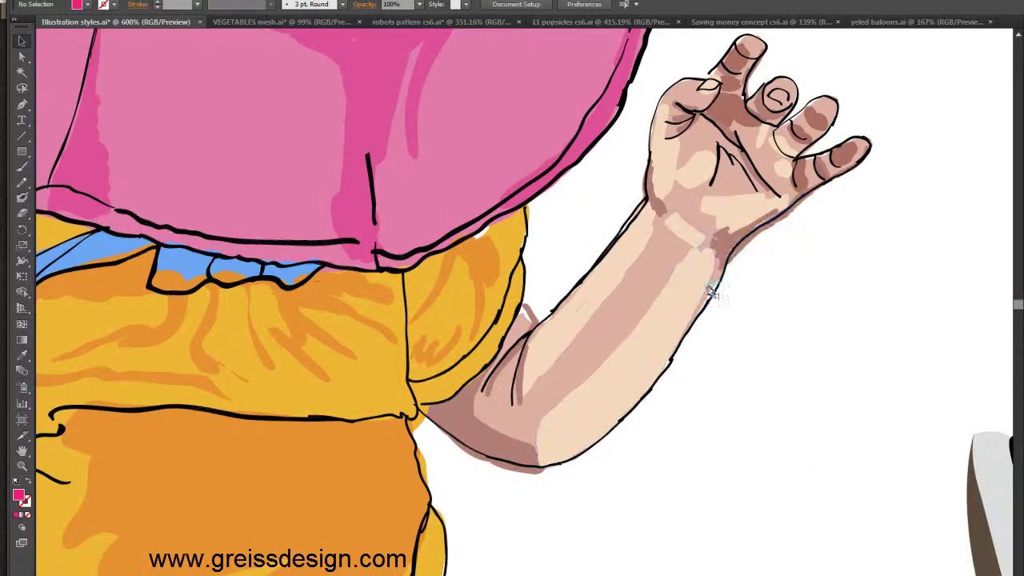
key("ctrl+plus")
Pan around the baby's wrist and hat brim, then zoom out to fit the whole artboard.
scroll(664, 280, "up", 3)
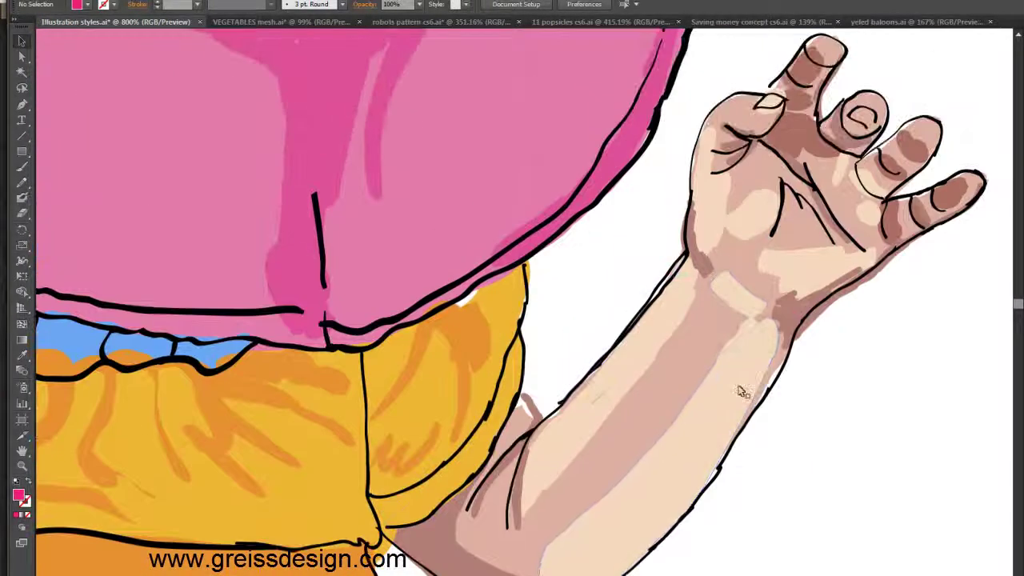
left_click_drag(761, 321, 704, 405)
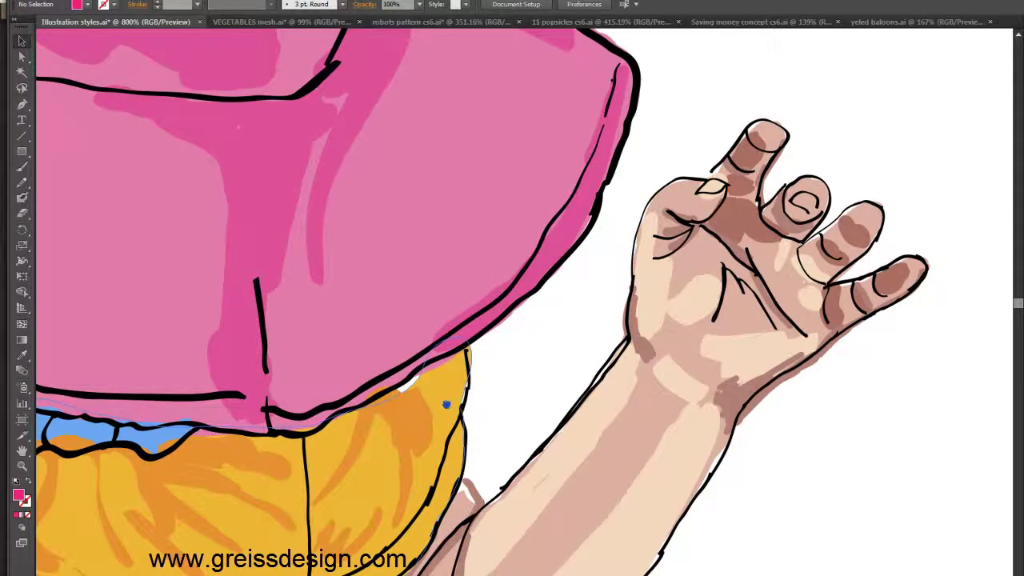
left_click_drag(385, 424, 494, 376)
key("ctrl+minus")
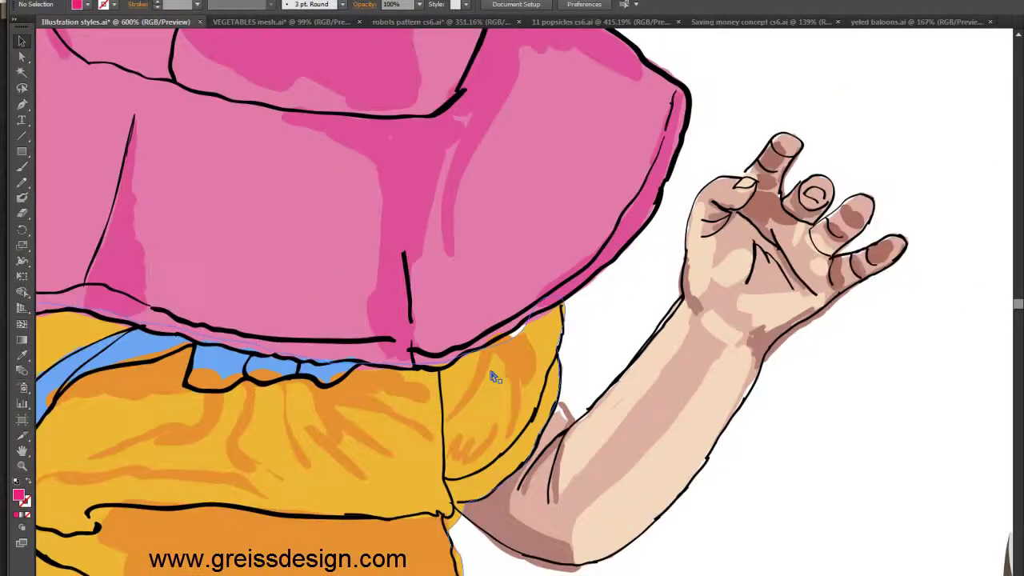
key("ctrl+minus")
key("ctrl+minus")
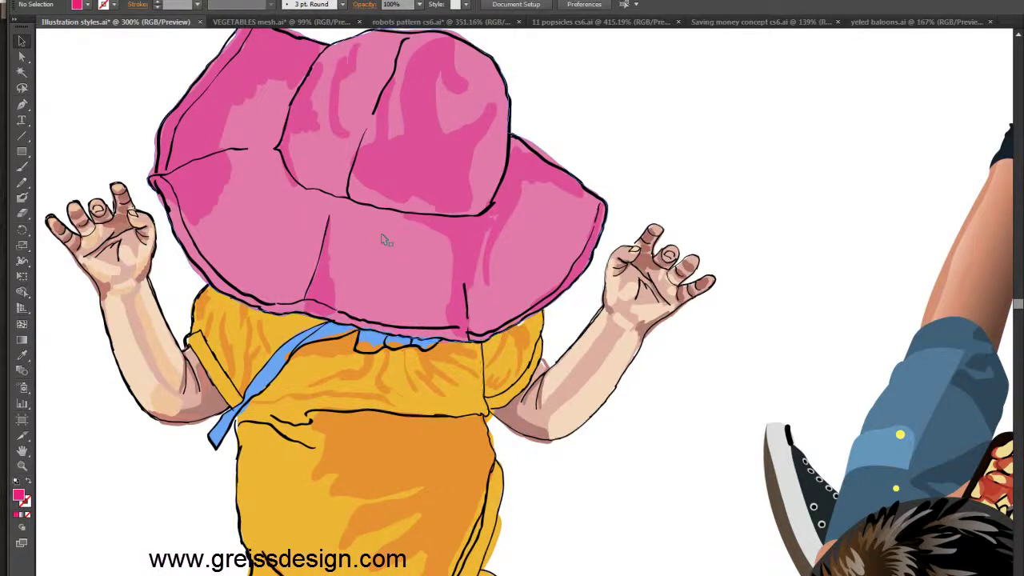
key("ctrl+minus")
key("ctrl+0")
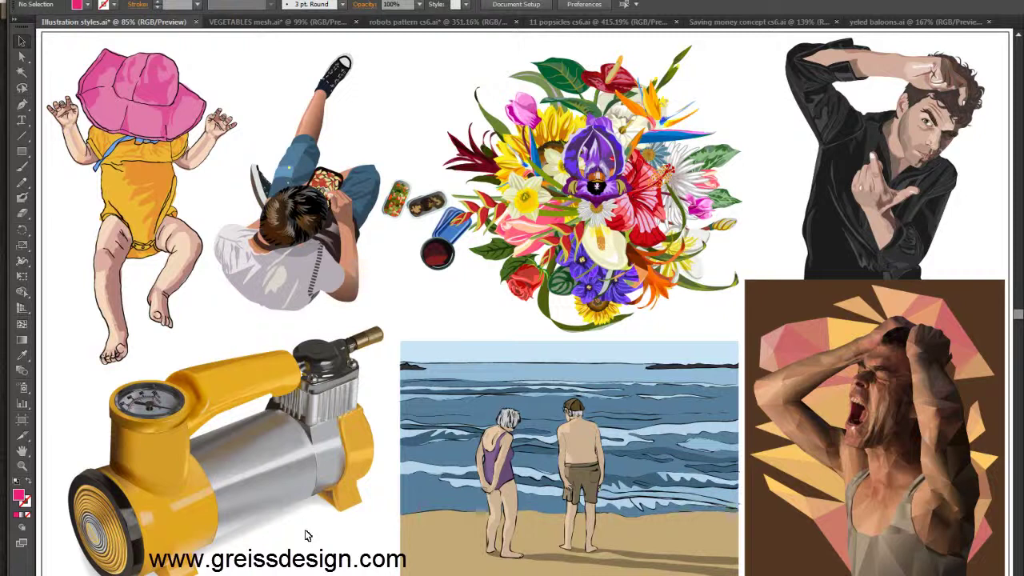
Zoom closely onto the air compressor's pressure gauge and inspect its gradient mesh at 600%.
key("z")
left_click_drag(218, 415, 644, 416)
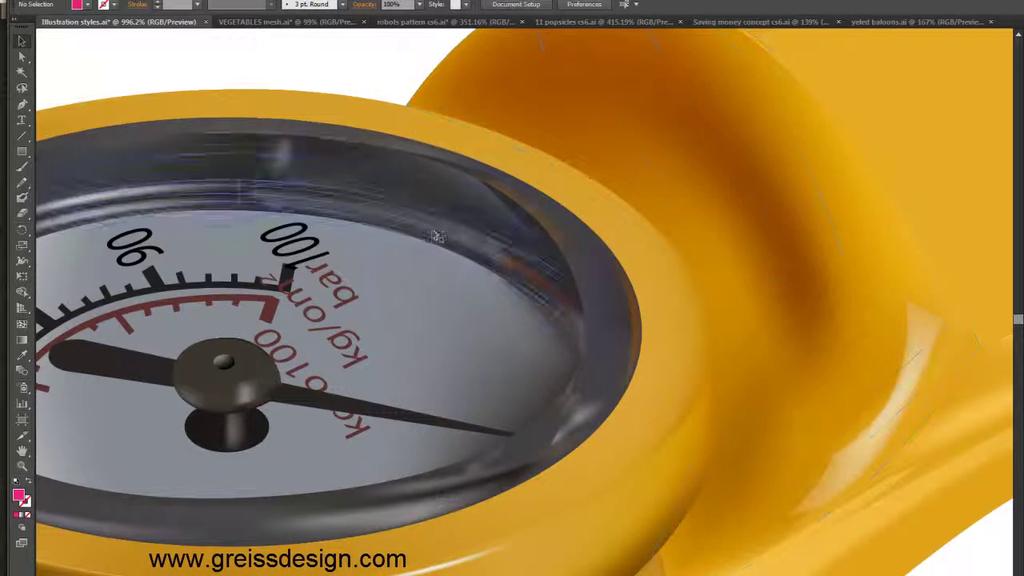
left_click(22, 326)
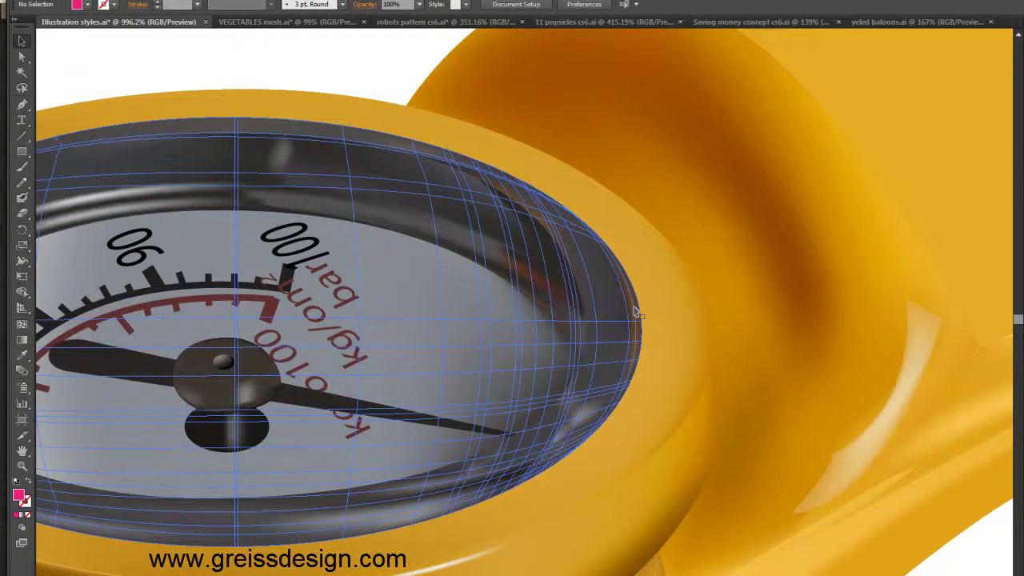
key("ctrl+minus")
key("ctrl+minus")
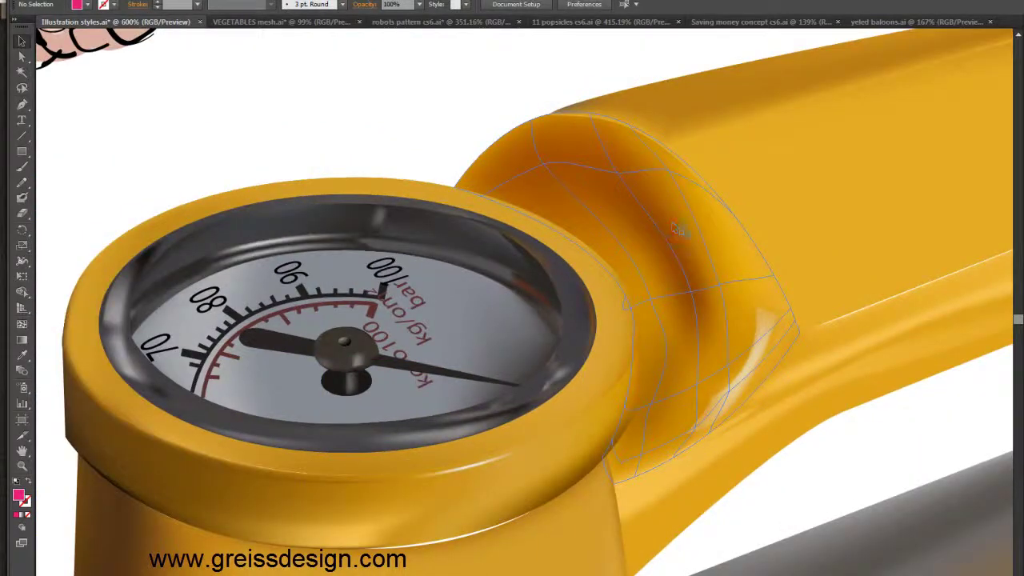
Pan across the compressor's yellow body, cylinder head and cooling fins, then bring up VEGETABLES mesh.ai.
left_click_drag(674, 280, 172, 459)
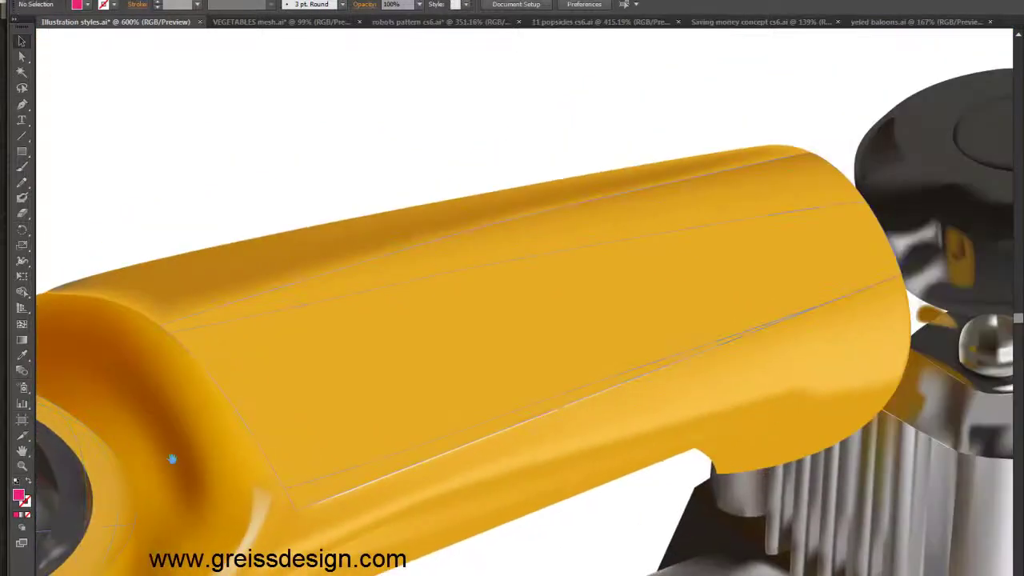
left_click_drag(568, 359, 240, 264)
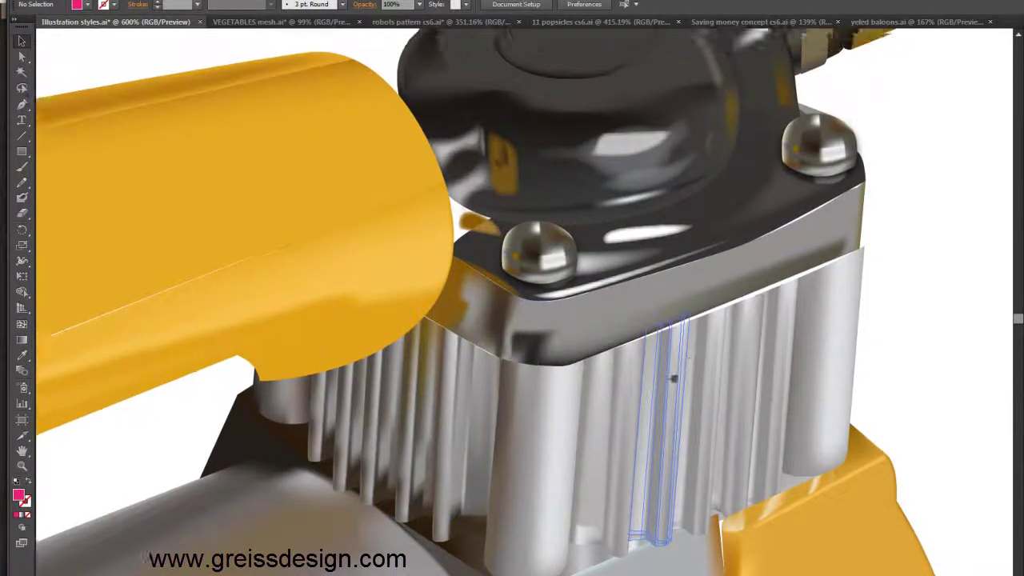
left_click_drag(672, 336, 472, 532)
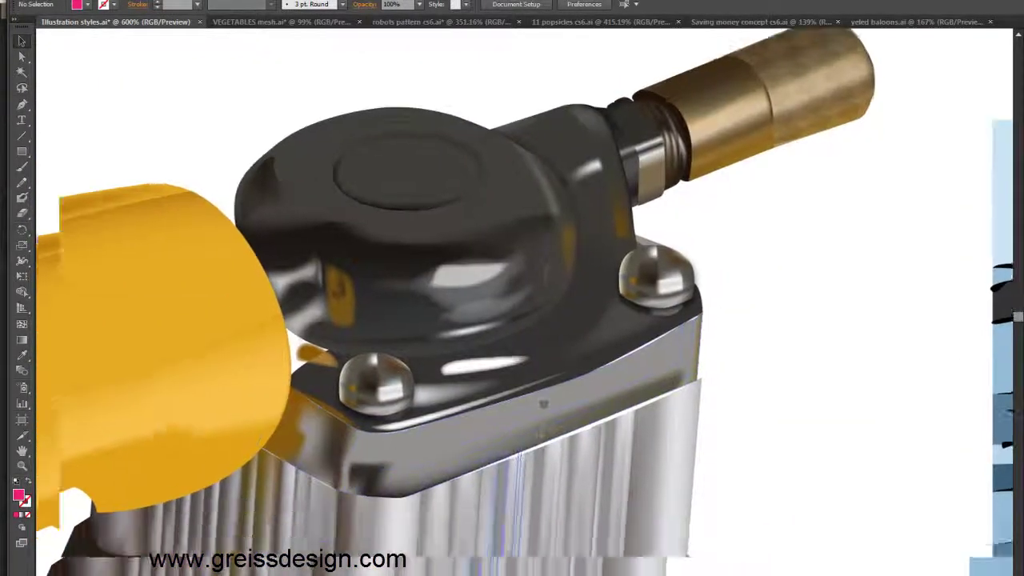
left_click_drag(512, 496, 568, 315)
left_click_drag(528, 461, 552, 215)
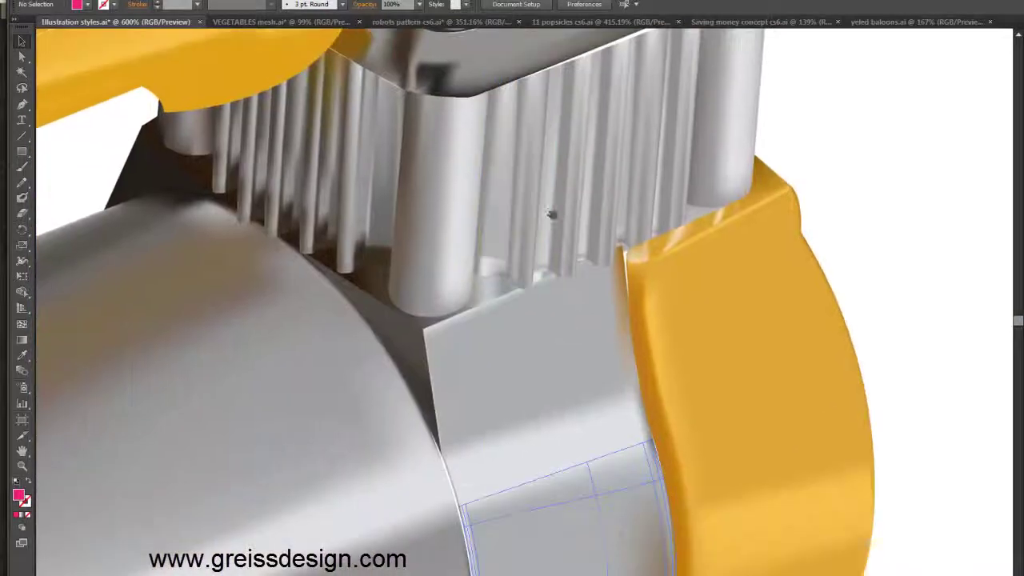
left_click_drag(480, 505, 569, 213)
left_click_drag(512, 448, 565, 224)
mouse_move(310, 378)
left_mouse_down()
mouse_move(542, 350)
mouse_move(707, 310)
left_mouse_up()
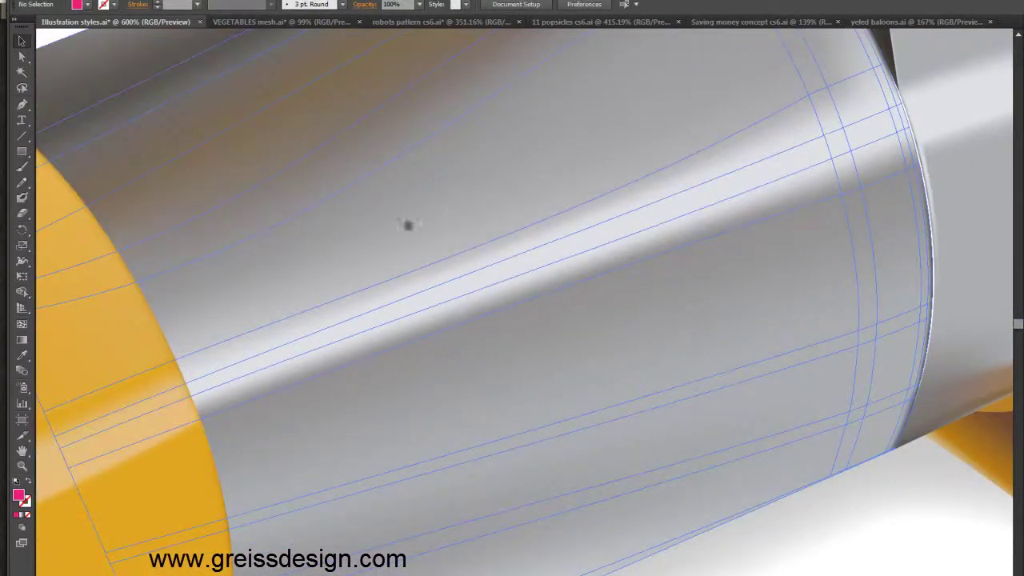
left_click(276, 21)
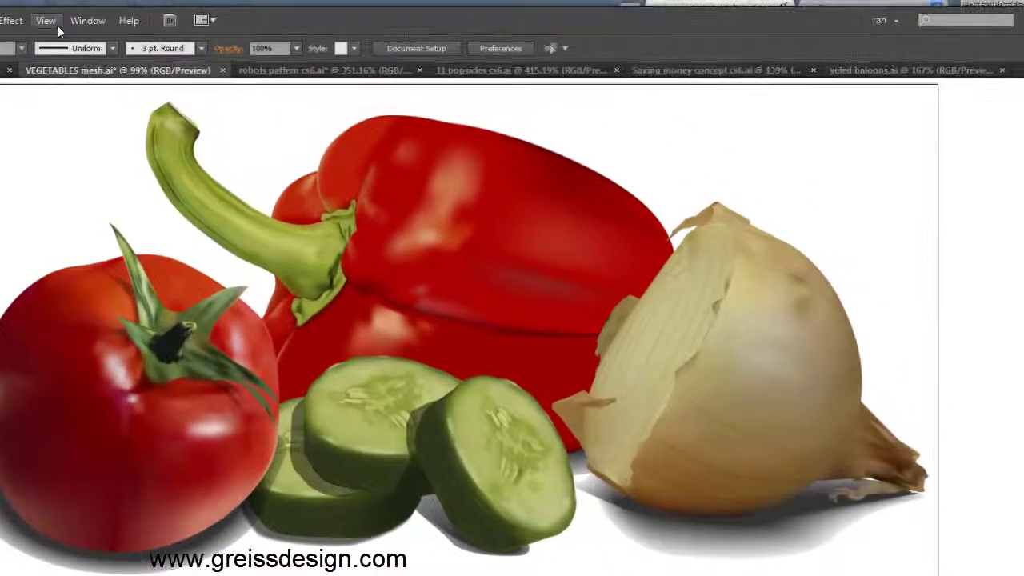
Toggle the vegetables to Outline wireframes and back to Preview, then zoom onto the tomato stem.
left_click(57, 25)
key("Escape")
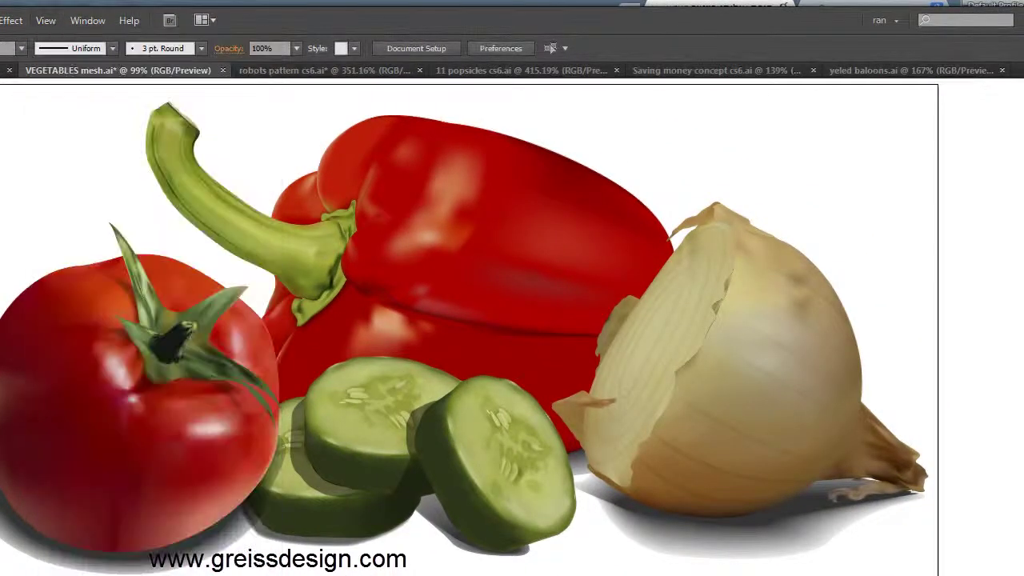
key("ctrl+y")
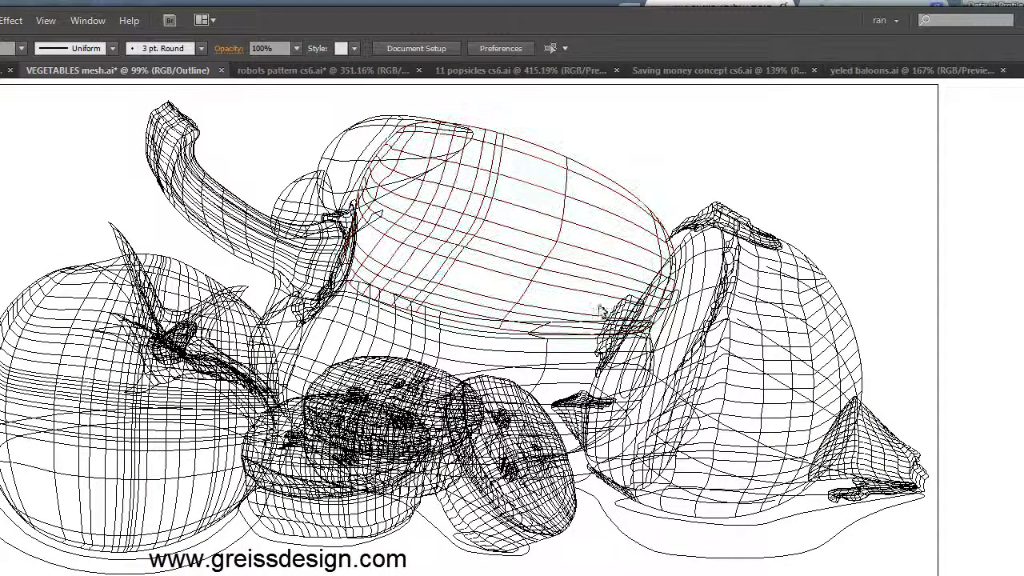
key("ctrl+y")
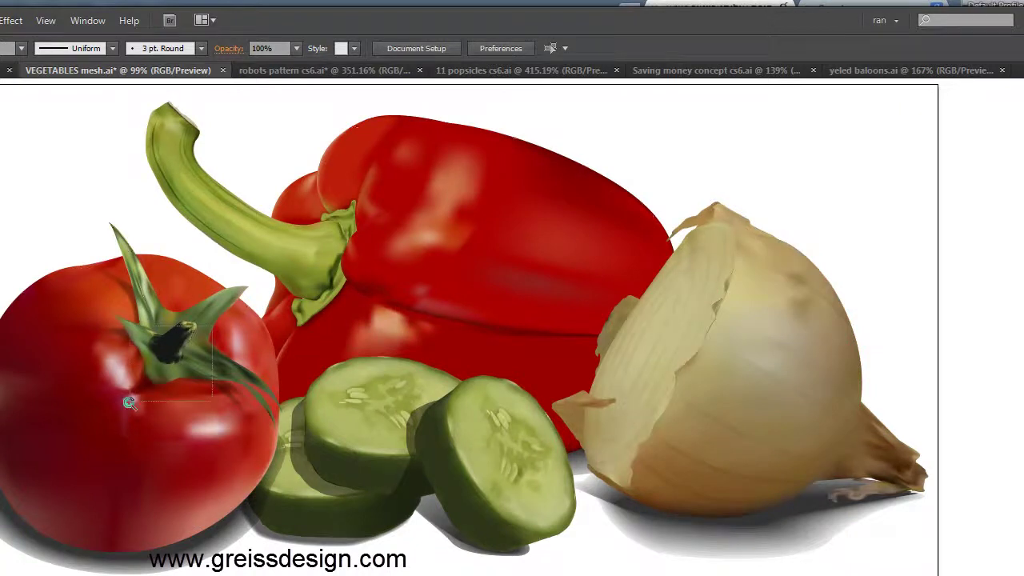
left_click_drag(213, 328, 92, 443)
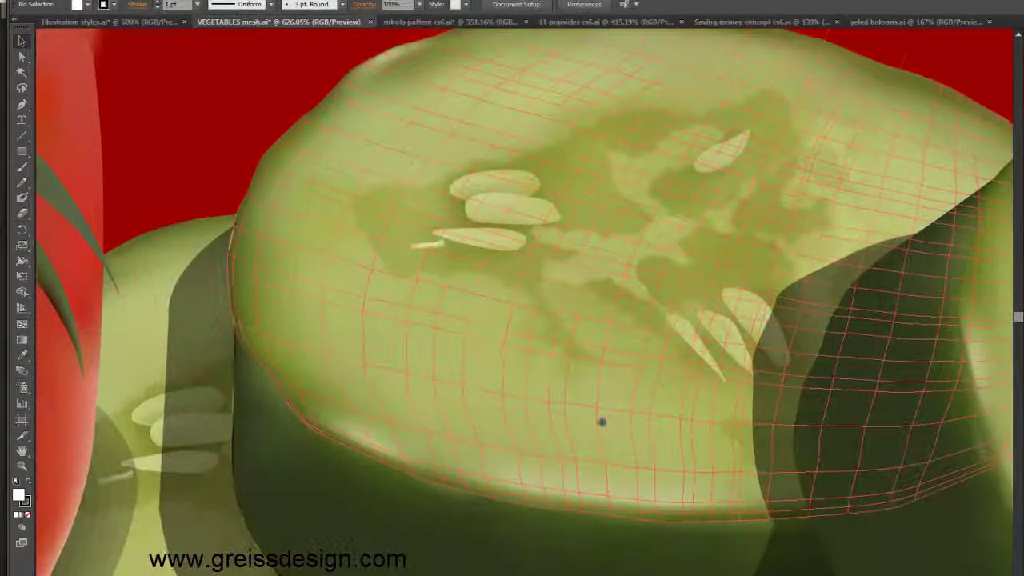
Pan across the cucumber slices and the onion skin's mesh, then scroll-zoom out to the full artboard.
left_click_drag(601, 421, 562, 352)
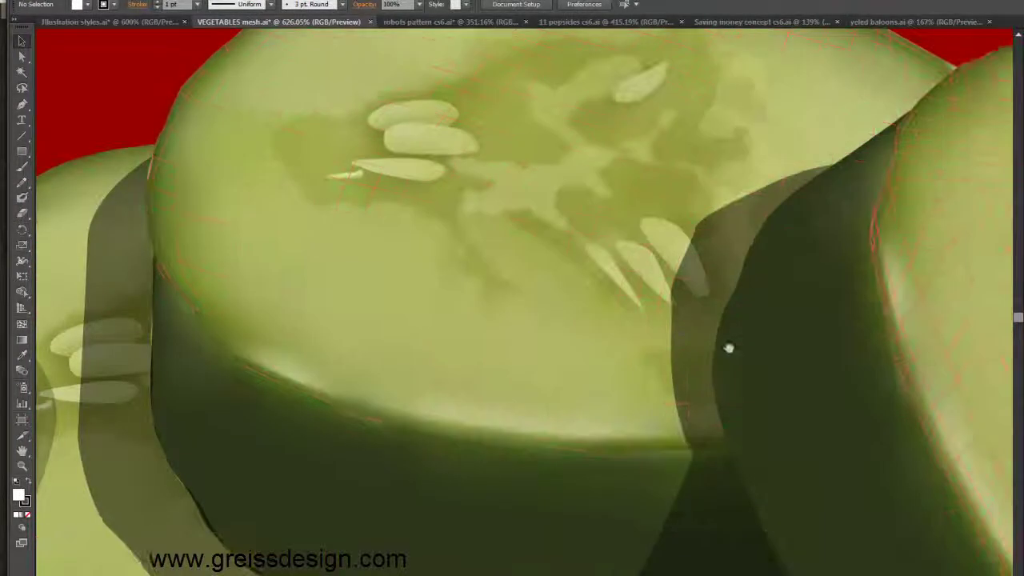
left_click_drag(727, 347, 390, 228)
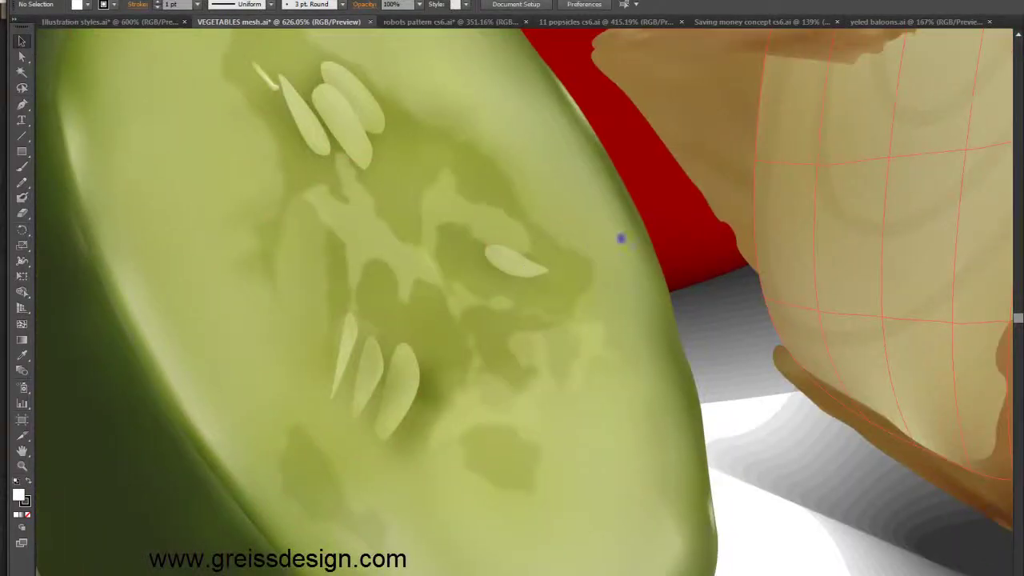
left_click_drag(676, 209, 293, 338)
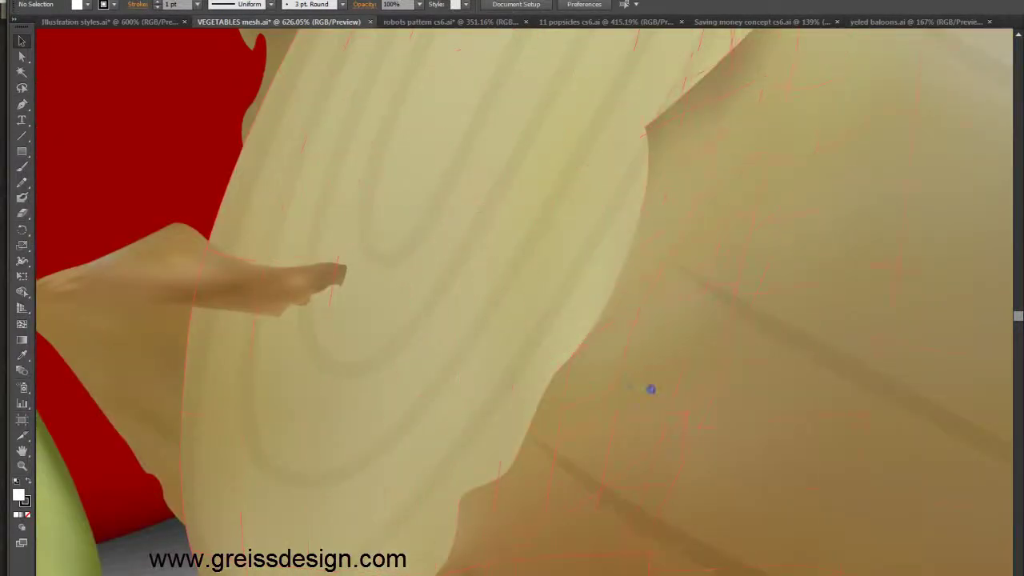
left_click_drag(650, 389, 503, 201)
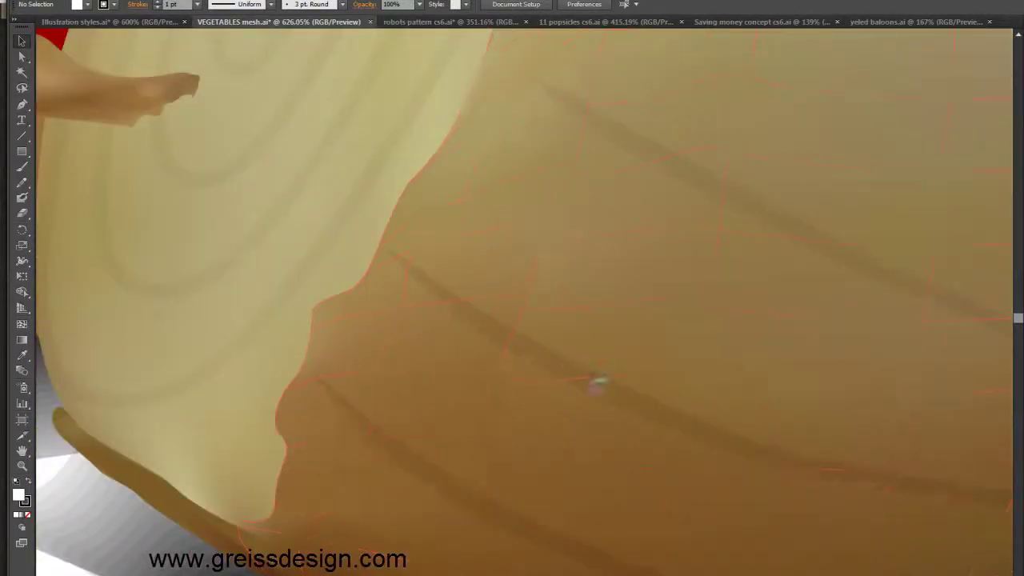
scroll(457, 223, "down", 2)
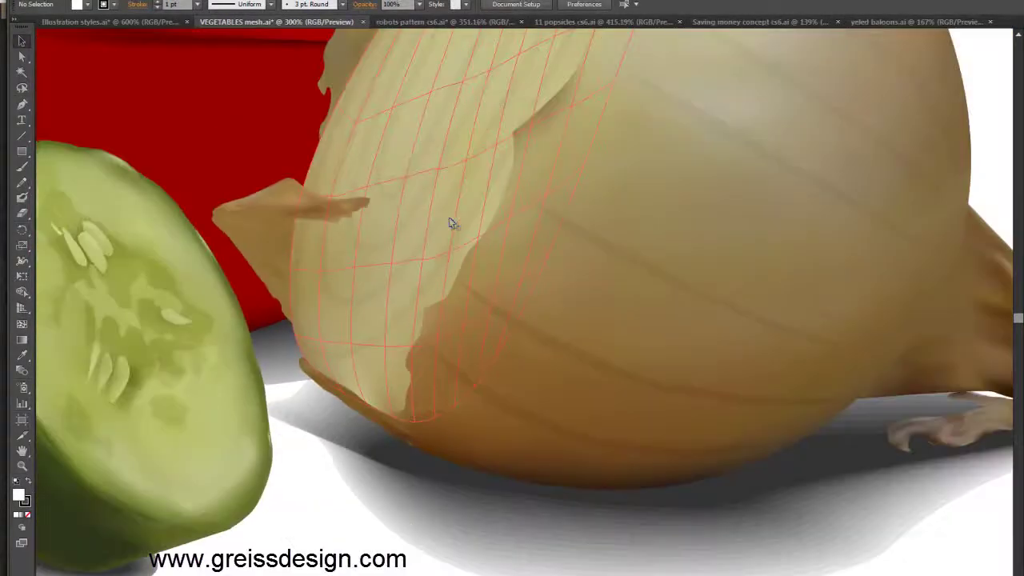
scroll(346, 355, "up", 1)
scroll(350, 350, "down", 1)
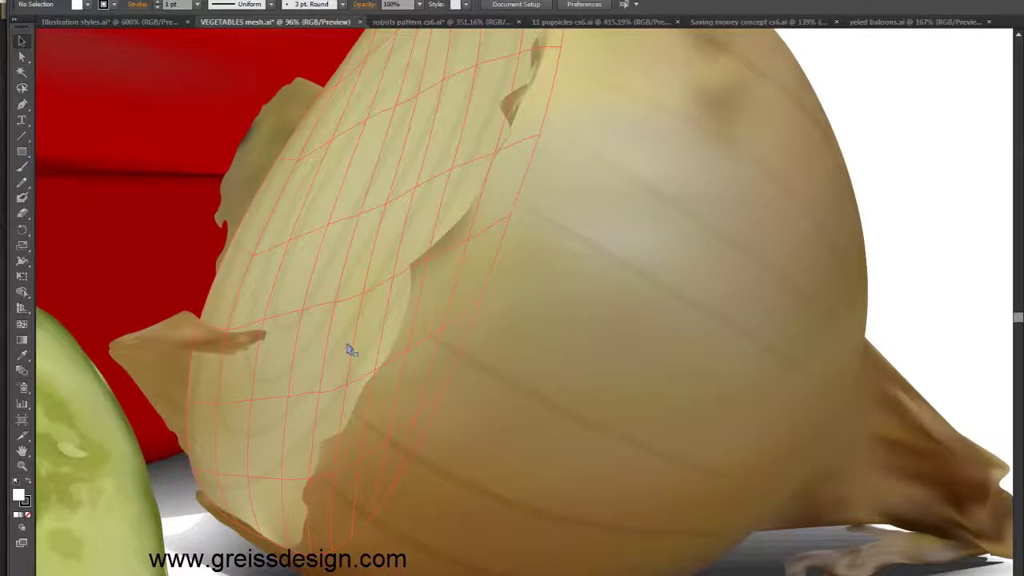
scroll(147, 88, "down", 3)
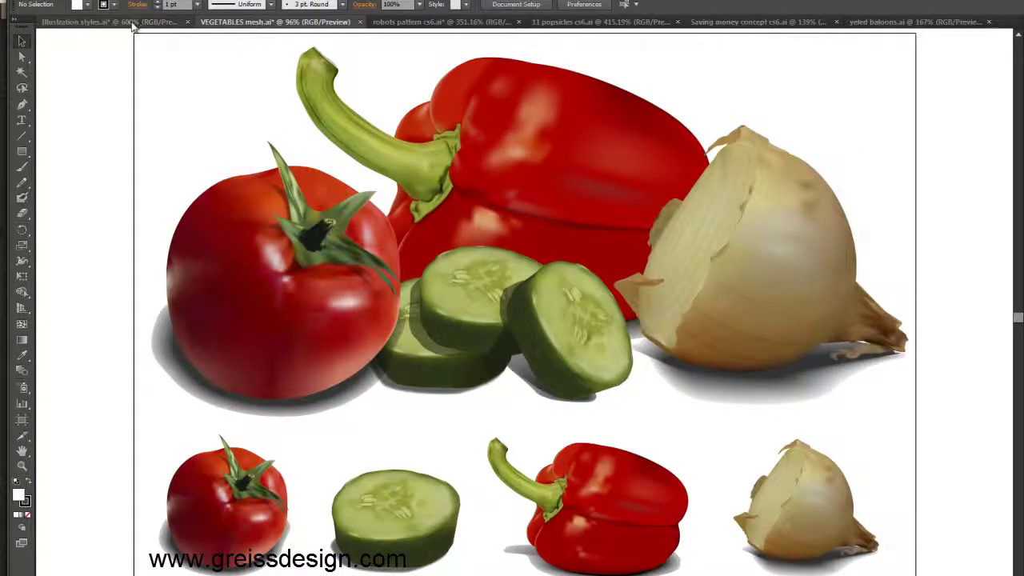
In Illustration styles.ai, select the boy-with-food, bouquet, man portrait and low-poly groups, then deselect.
left_click(132, 22)
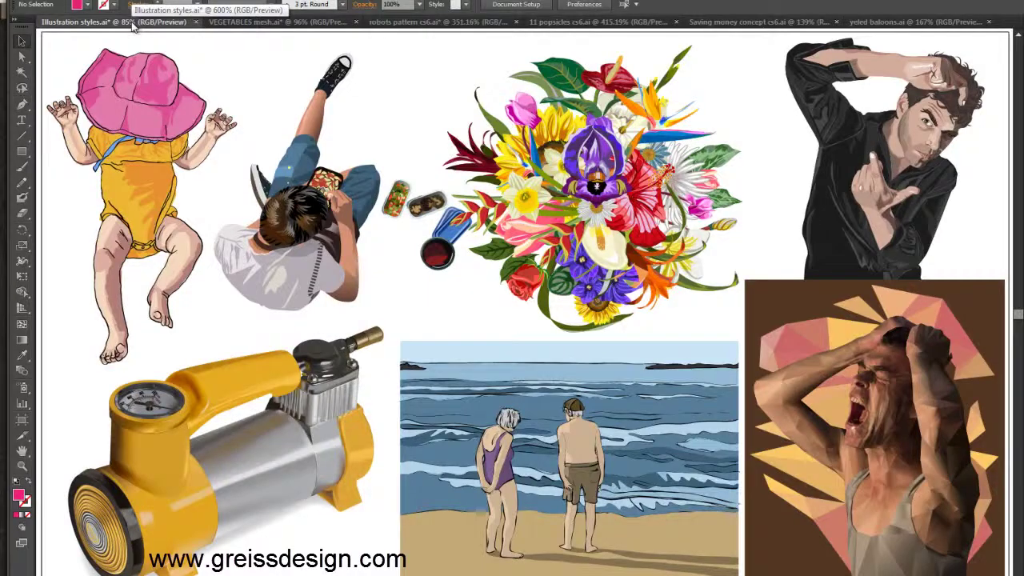
left_click(376, 236)
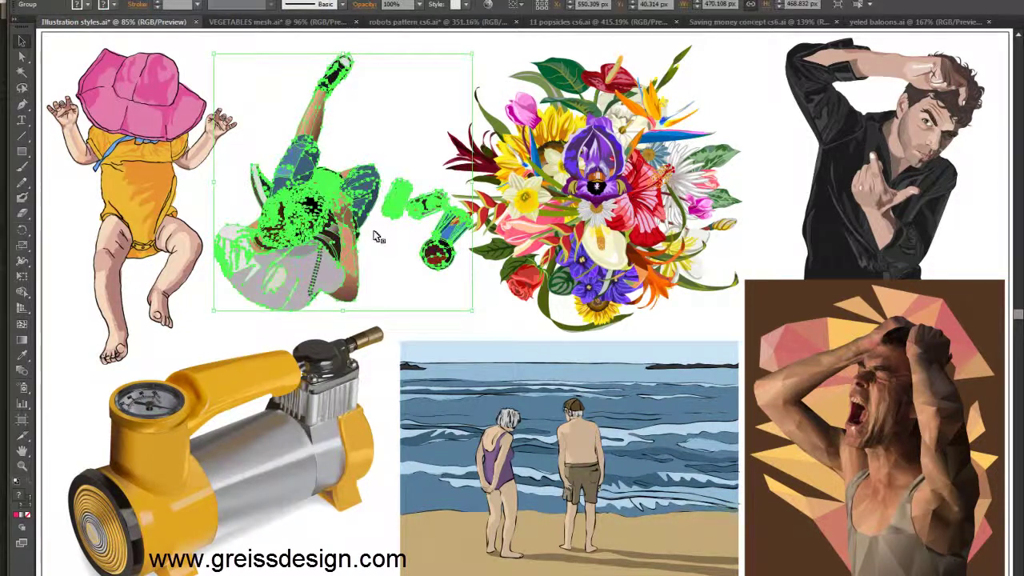
left_click(596, 232)
left_click(796, 208)
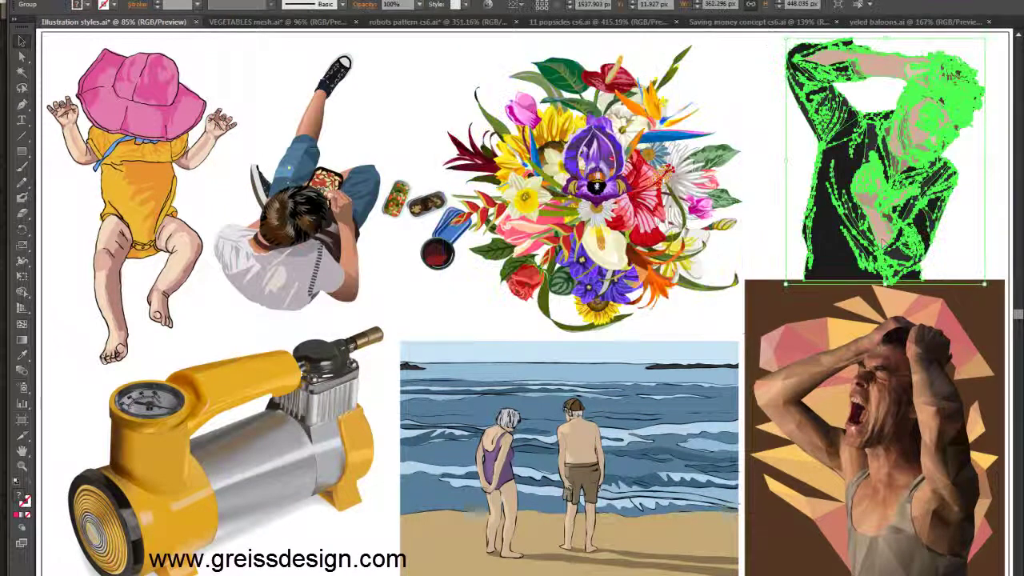
left_click(768, 320)
left_click(781, 248)
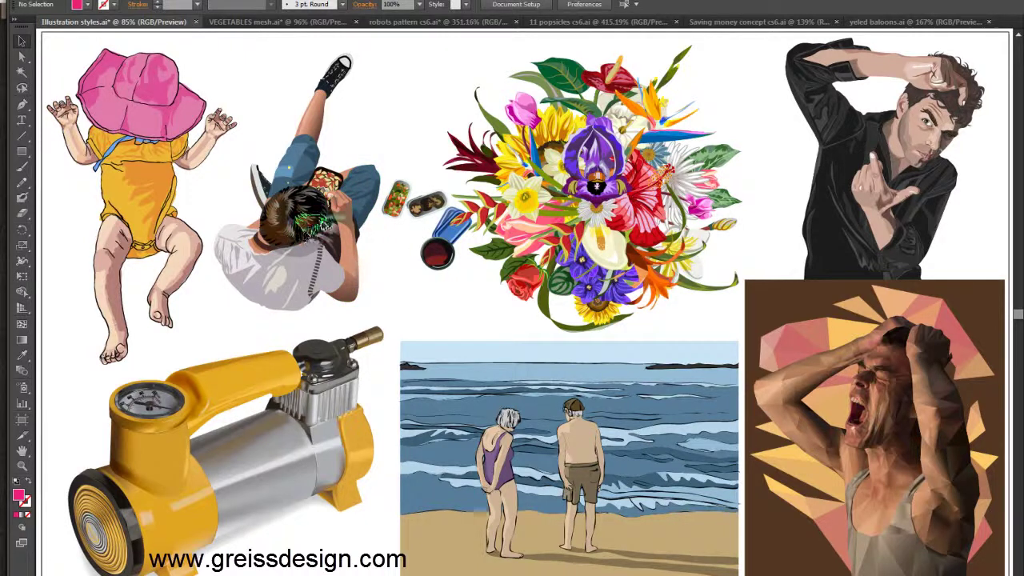
left_click(306, 216)
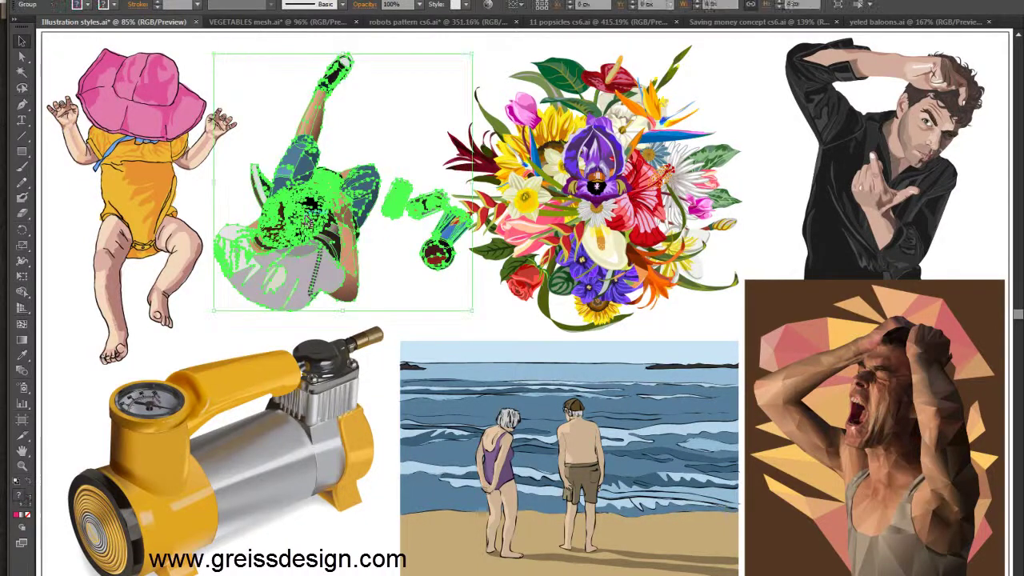
left_click(358, 151)
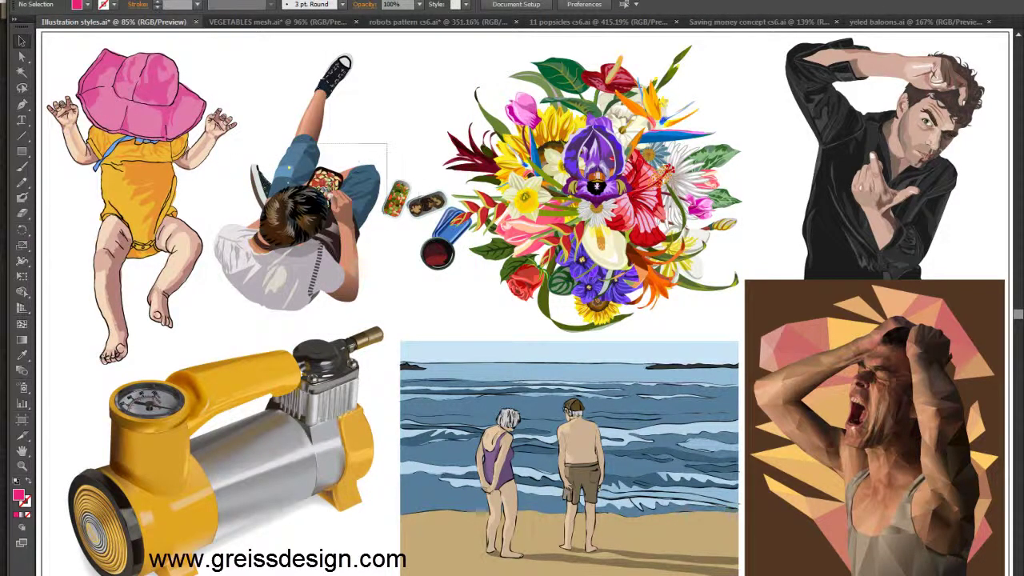
scroll(293, 182, "up", 5)
scroll(336, 240, "up", 1)
left_click_drag(373, 311, 340, 248)
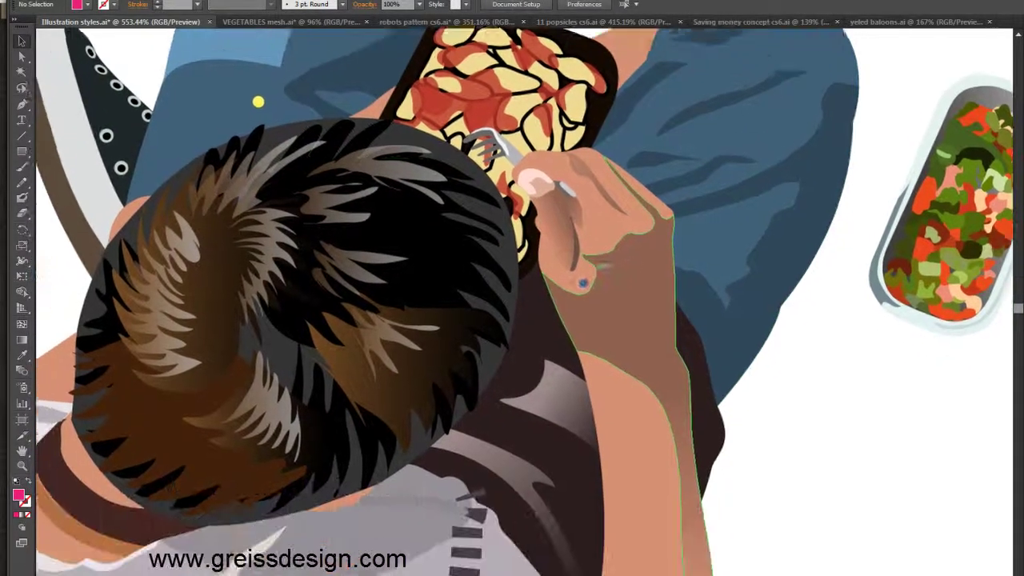
left_click_drag(580, 351, 604, 173)
mouse_move(556, 428)
left_mouse_down()
mouse_move(567, 370)
mouse_move(629, 256)
left_mouse_up()
left_click_drag(497, 371, 574, 333)
left_click_drag(384, 377, 436, 350)
mouse_move(707, 354)
left_mouse_down()
mouse_move(325, 427)
mouse_move(250, 431)
left_mouse_up()
left_click_drag(905, 259, 487, 301)
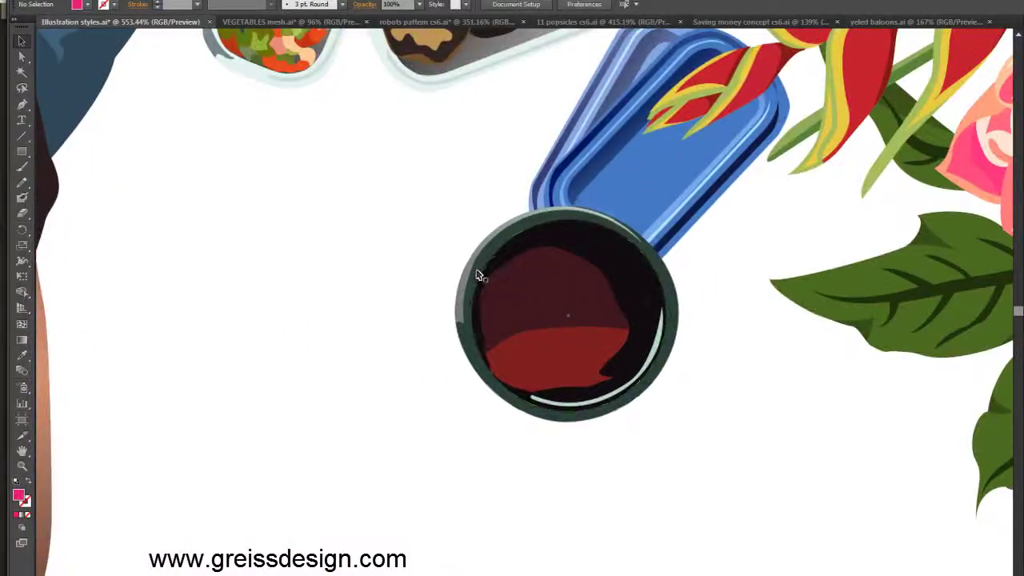
left_click_drag(730, 319, 450, 411)
mouse_move(699, 290)
left_mouse_down()
mouse_move(635, 311)
mouse_move(412, 333)
left_mouse_up()
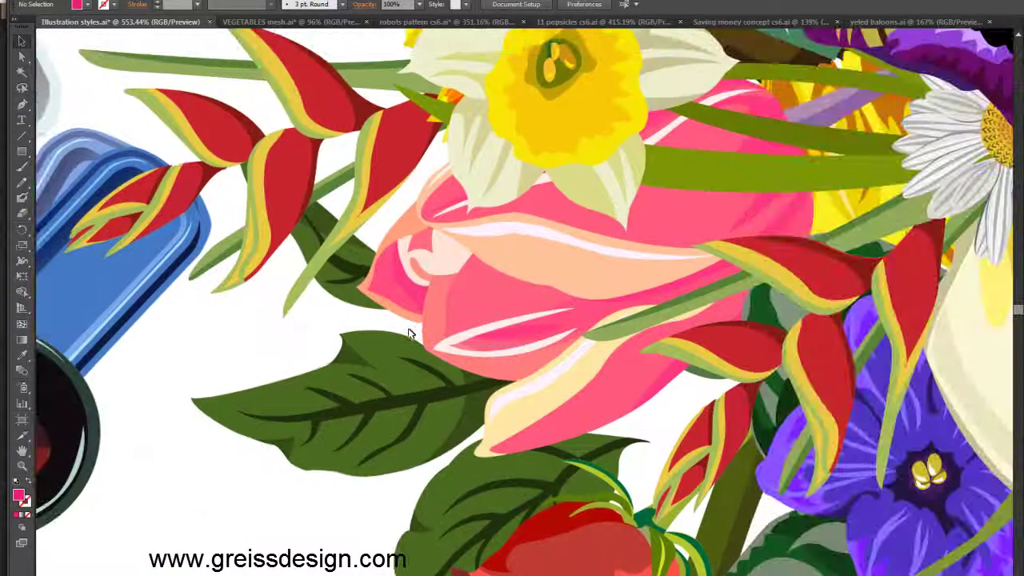
key("ctrl+0")
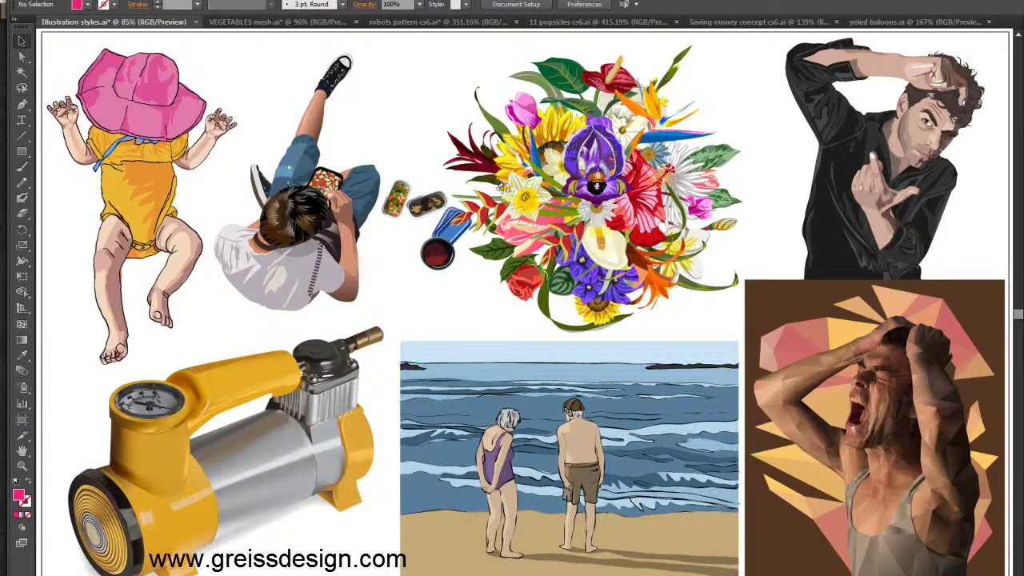
left_click(248, 24)
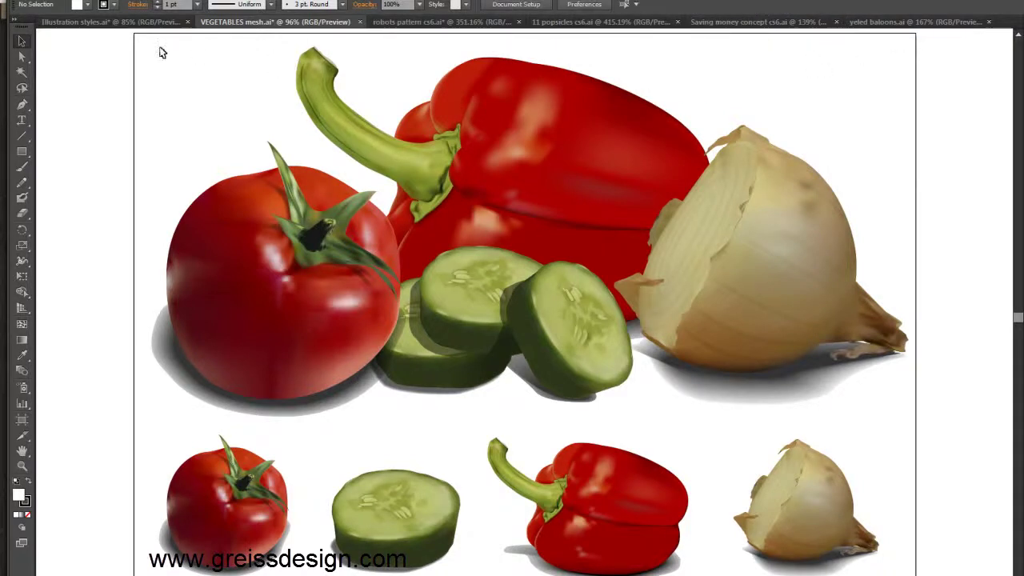
left_click(112, 21)
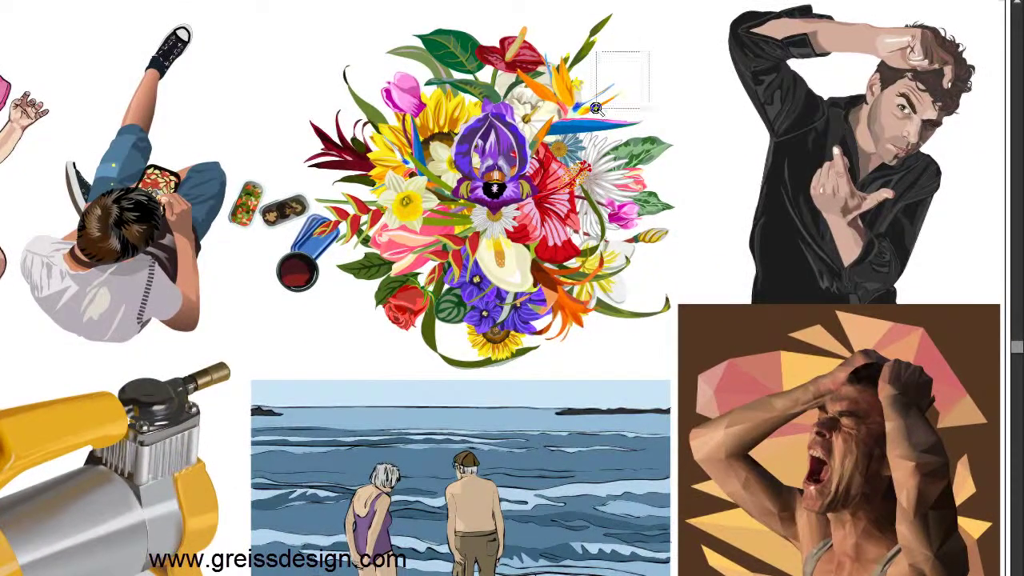
left_click_drag(669, 50, 285, 365)
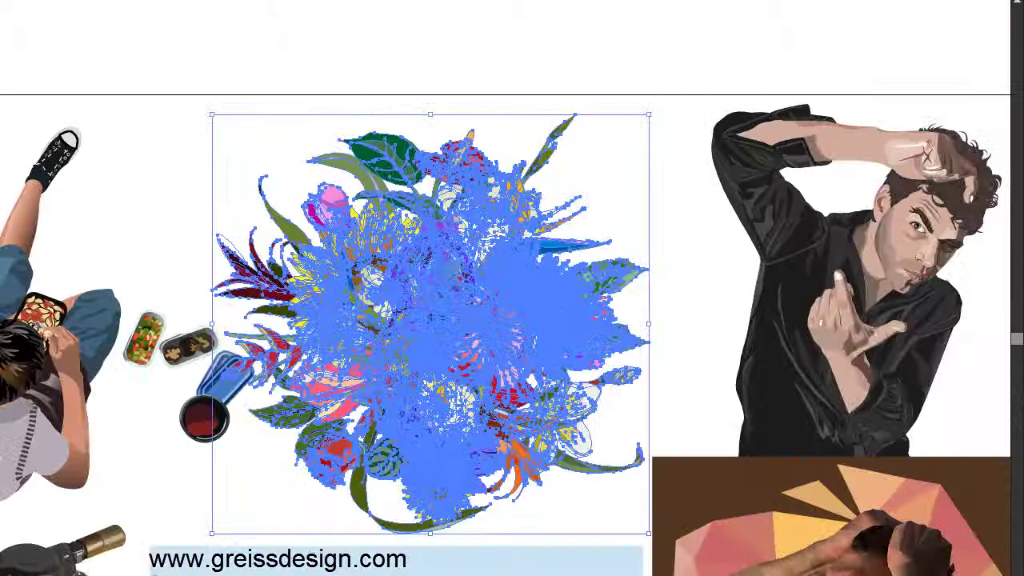
double_click(438, 292)
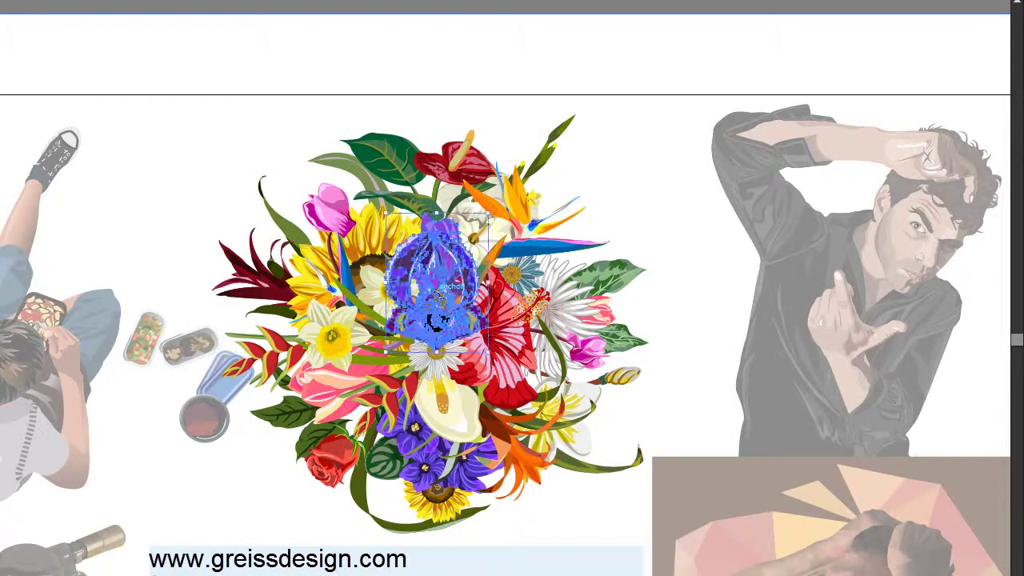
left_click_drag(438, 294, 171, 144)
left_click(272, 134)
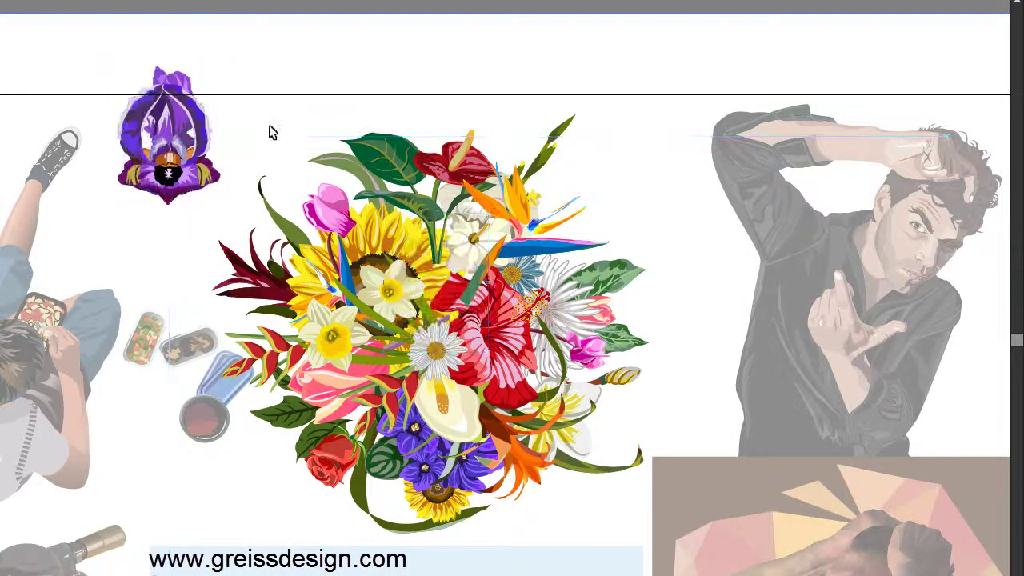
left_click_drag(472, 345, 620, 189)
left_click(474, 115)
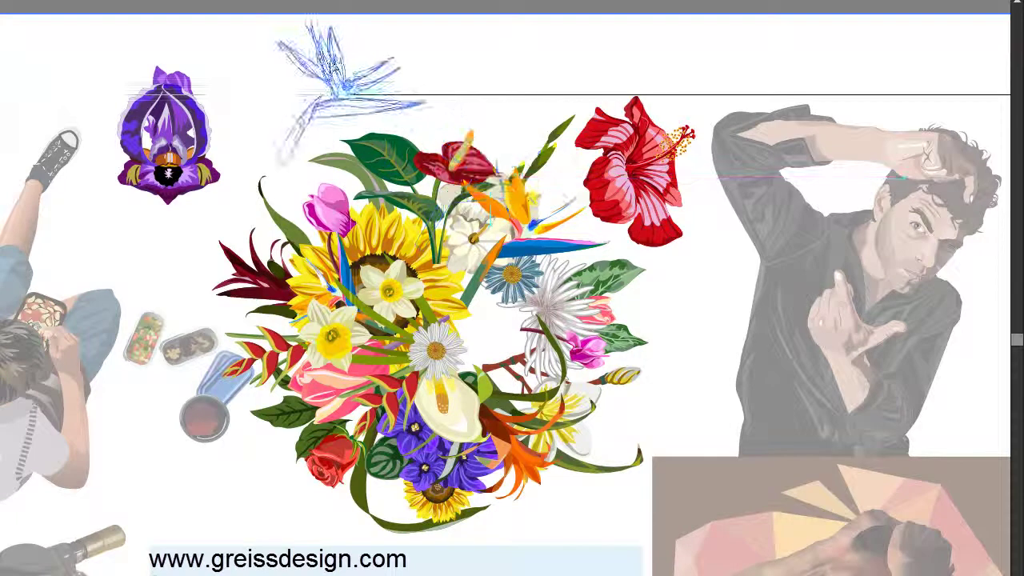
left_click_drag(532, 213, 340, 72)
left_click(490, 74)
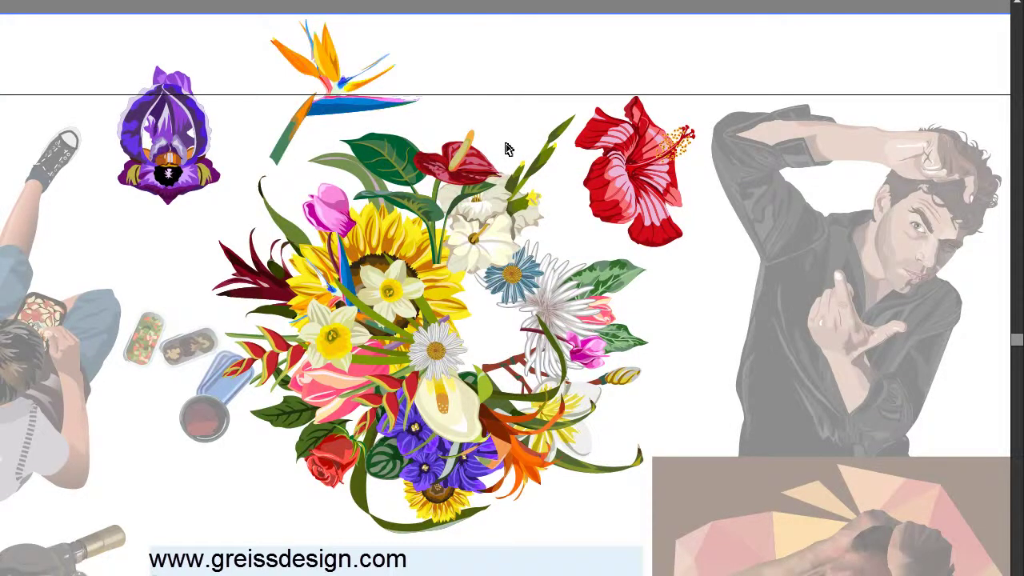
key("ctrl+z")
key("ctrl+z")
key("ctrl+z")
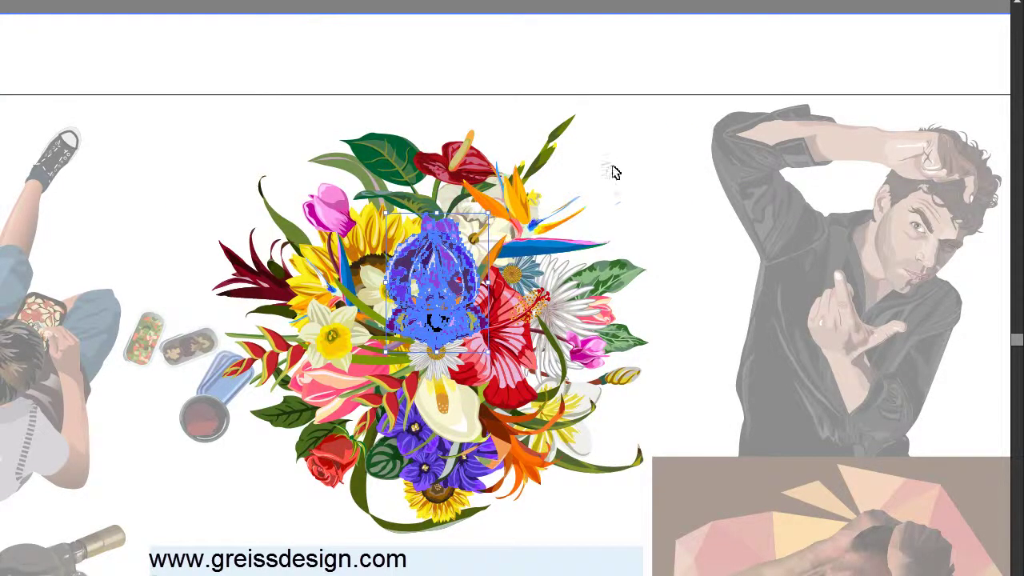
left_click(612, 170)
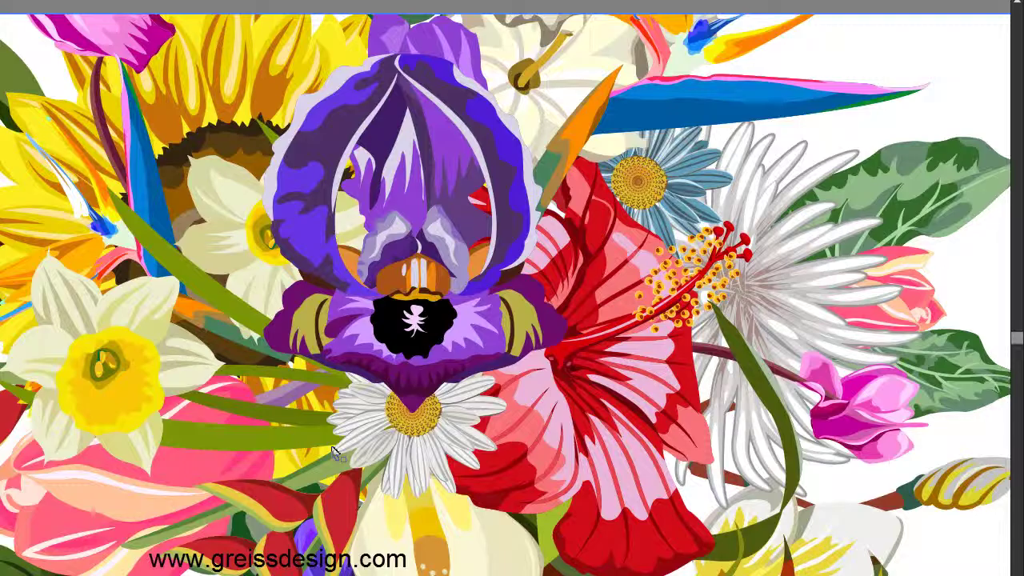
left_click_drag(534, 218, 340, 436)
scroll(406, 356, "up", 2)
scroll(406, 357, "up", 2)
scroll(406, 357, "up", 2)
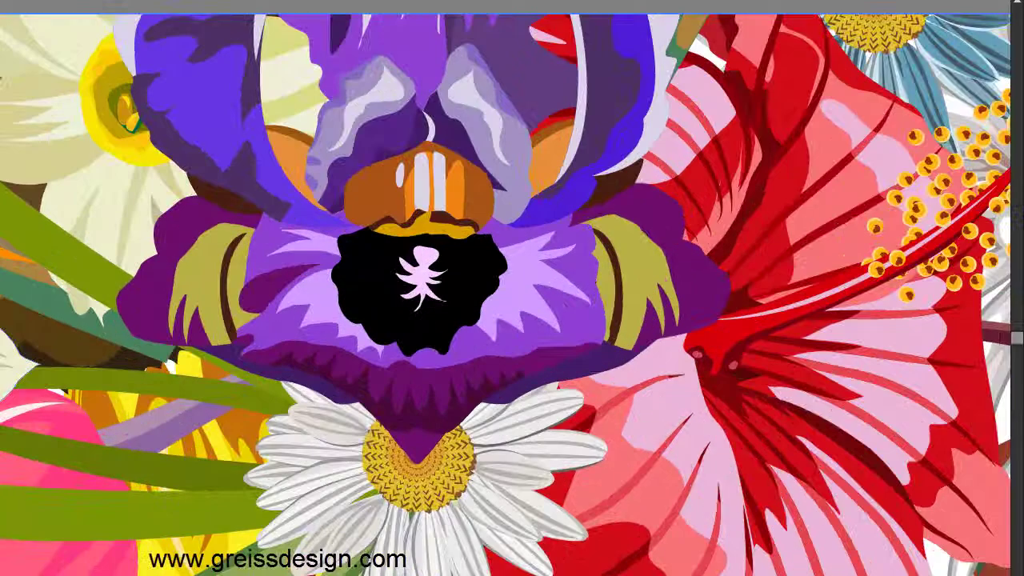
scroll(512, 295, "up", 1)
scroll(512, 294, "up", 1)
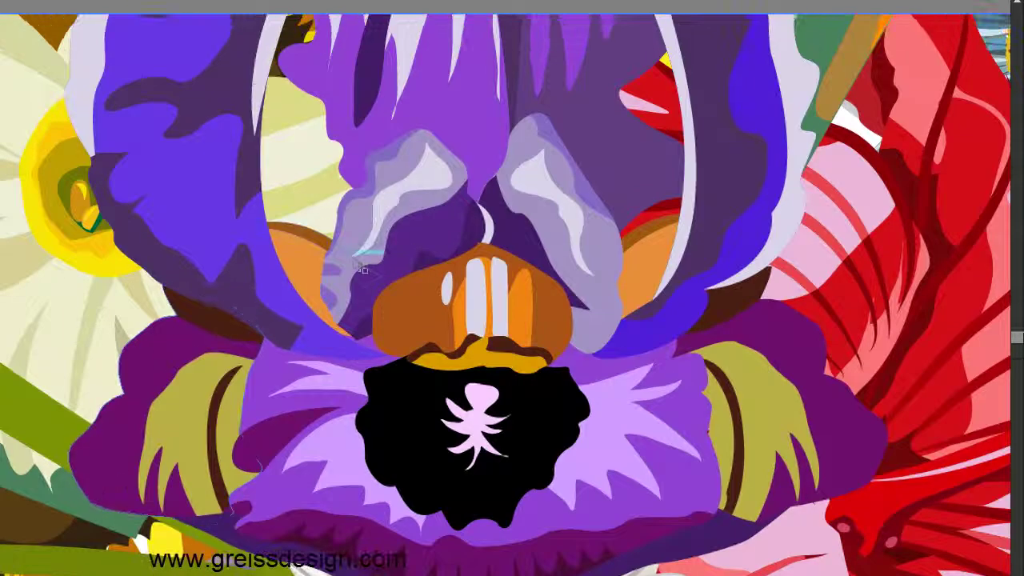
left_click(185, 138)
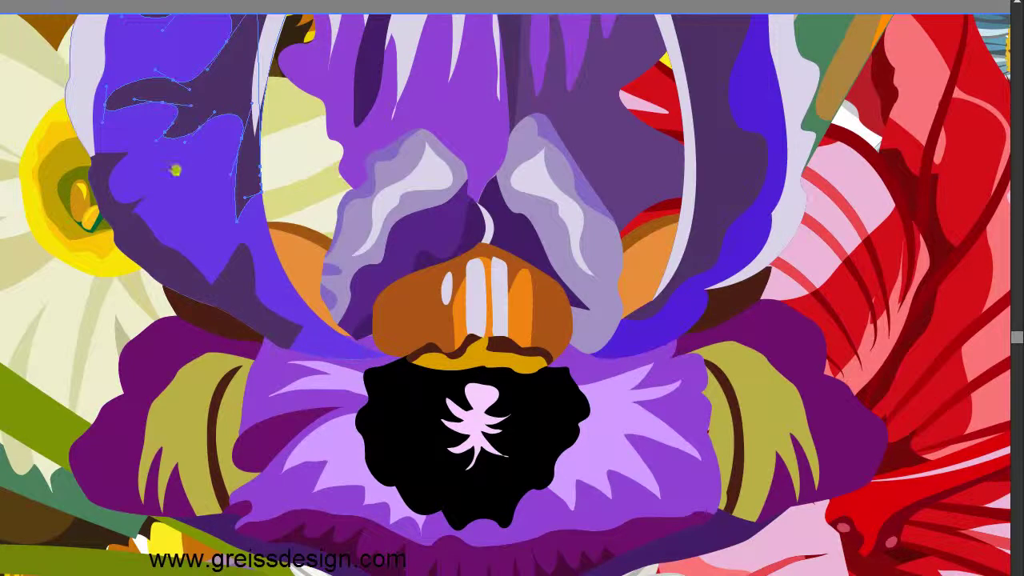
scroll(351, 220, "up", 5)
scroll(351, 220, "left", 3)
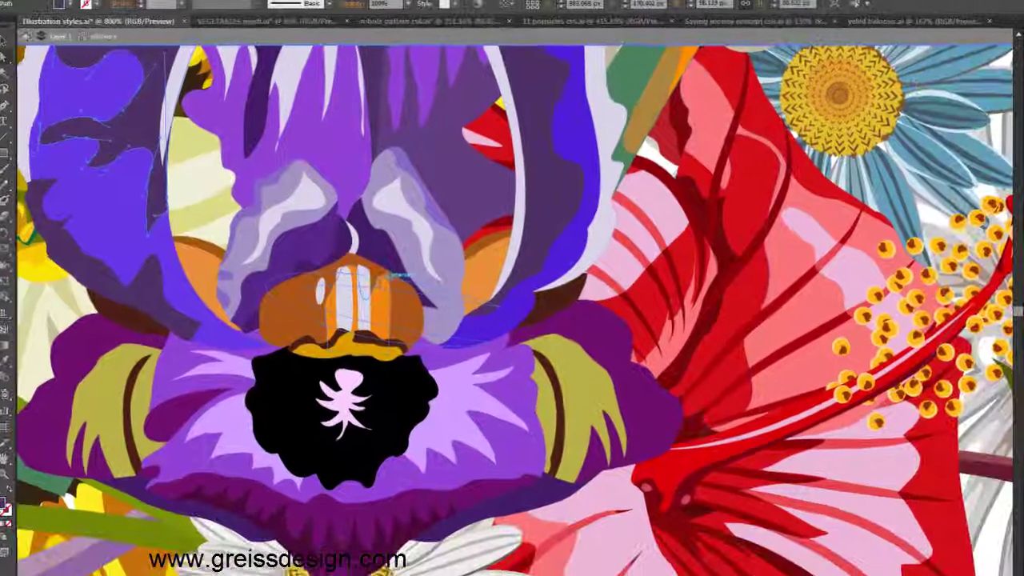
scroll(690, 338, "down", 4)
scroll(690, 338, "up", 4)
scroll(691, 338, "right", 3)
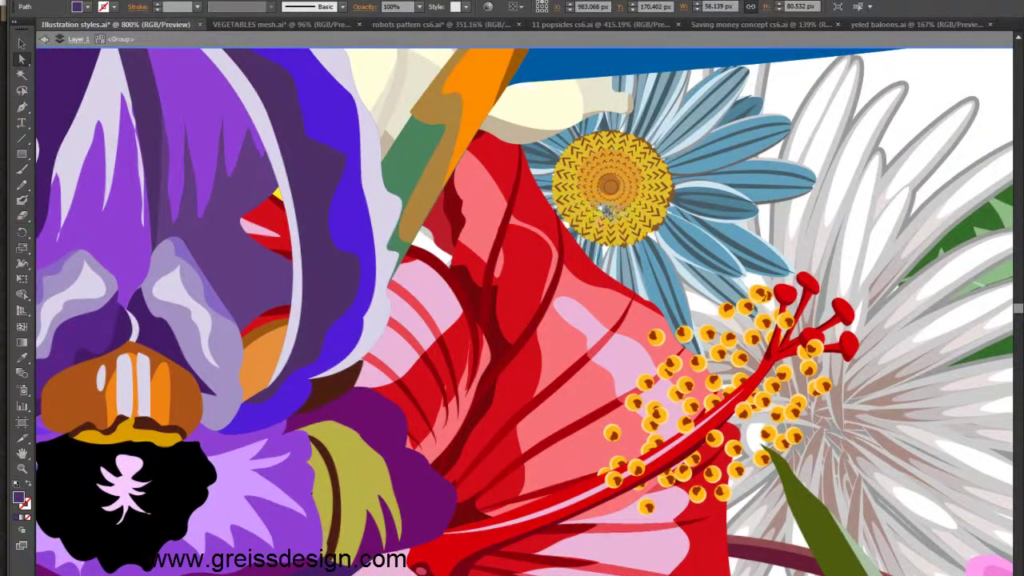
scroll(605, 364, "down", 4)
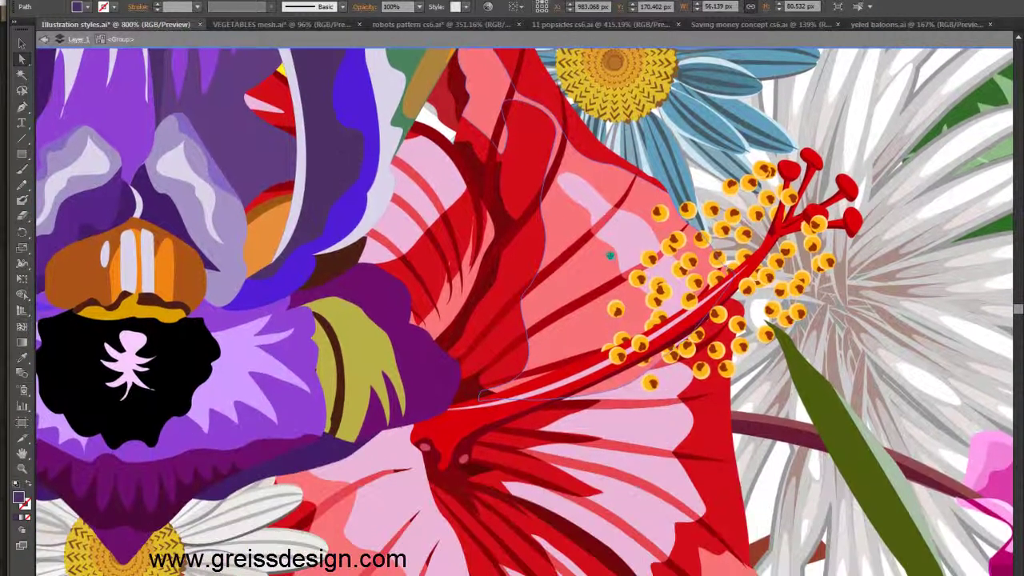
scroll(519, 411, "down", 3)
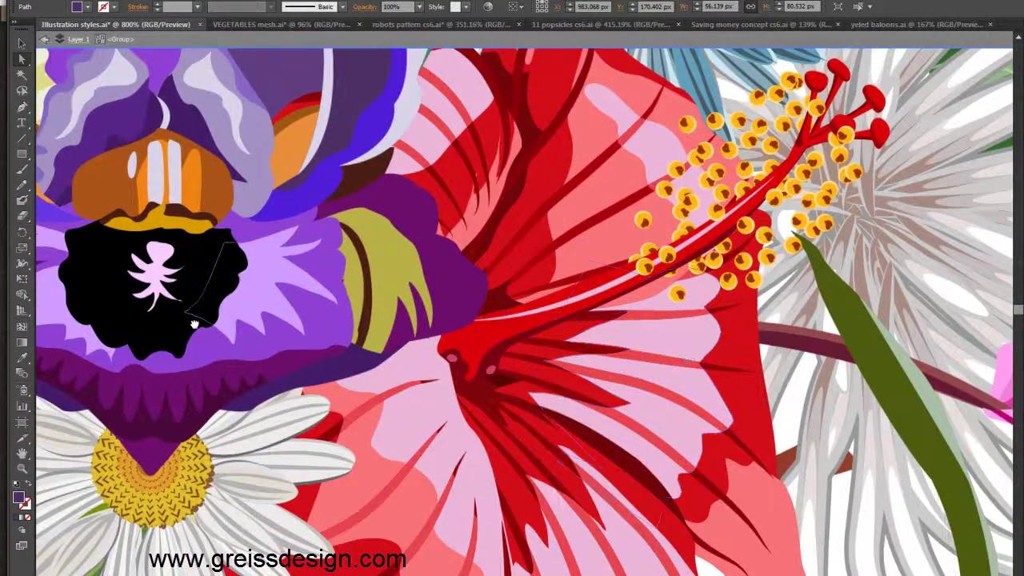
left_click_drag(172, 306, 743, 496)
left_click_drag(305, 291, 633, 388)
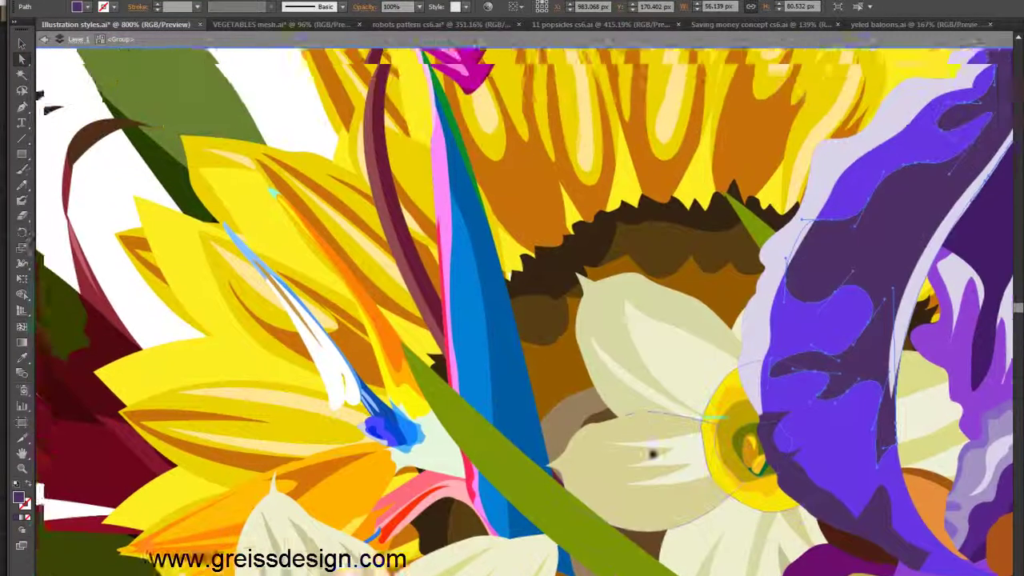
left_click_drag(641, 252, 669, 399)
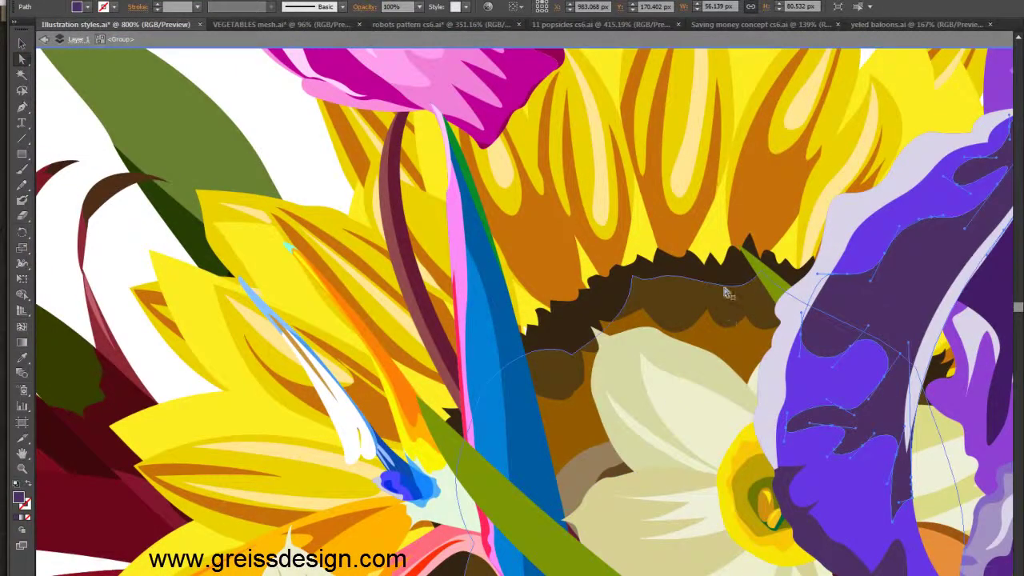
left_click(620, 273)
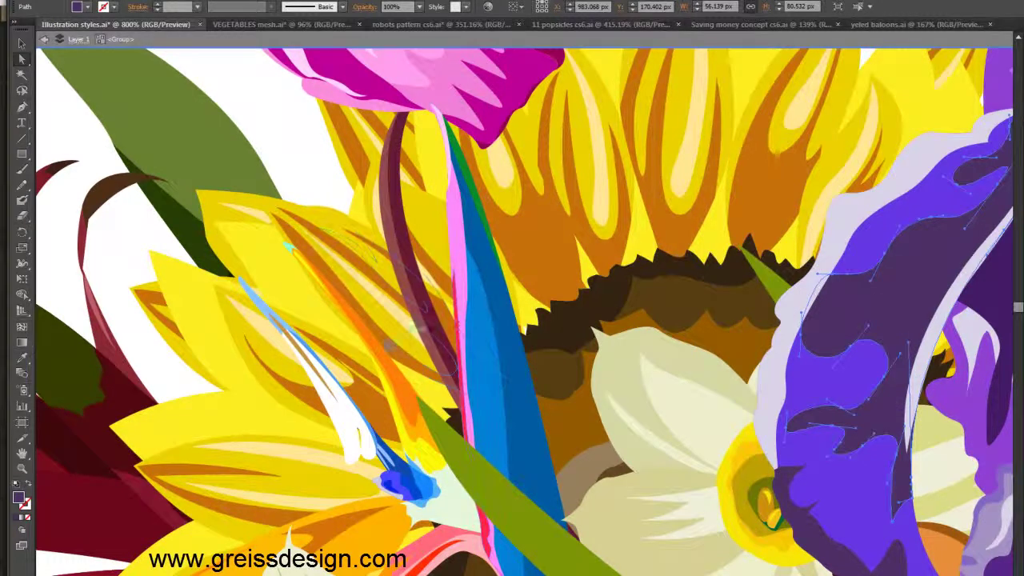
left_click_drag(468, 324, 580, 272)
left_click_drag(448, 376, 565, 318)
left_click_drag(354, 366, 712, 365)
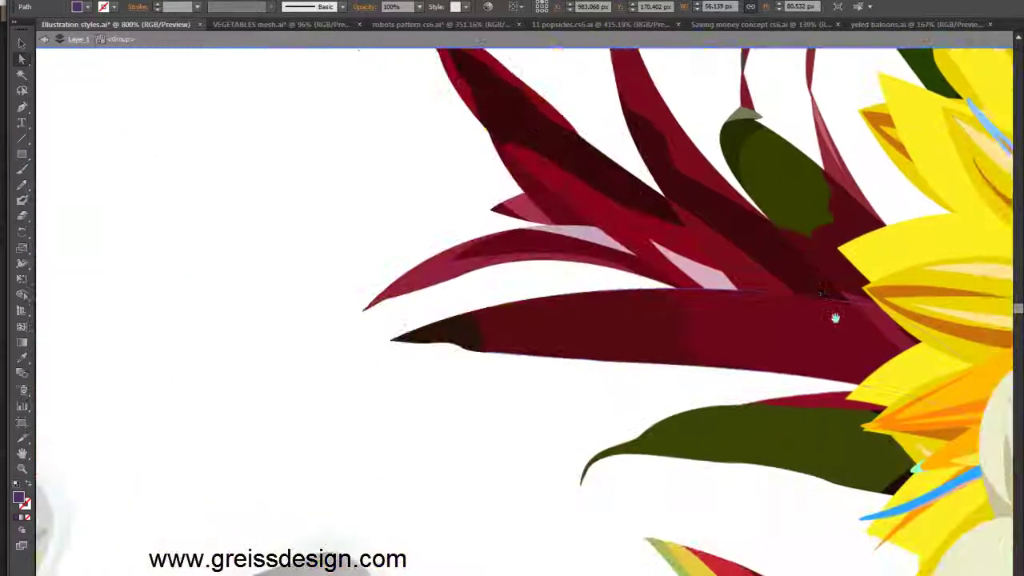
key("ctrl+0")
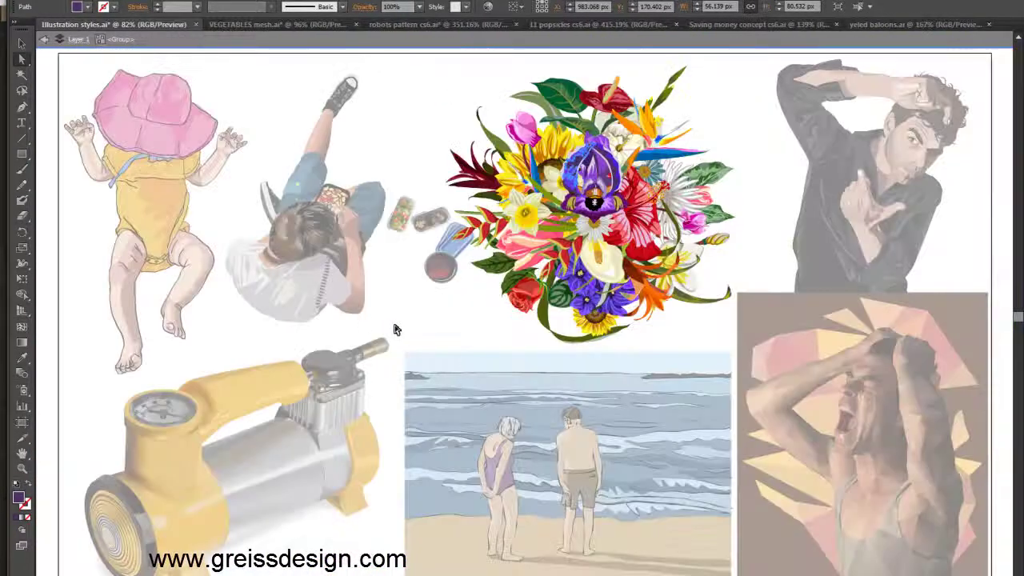
Exit the bouquet's isolation mode, zoom into the food trays and heliconia flowers, then fit the artboard.
double_click(395, 330)
key("v")
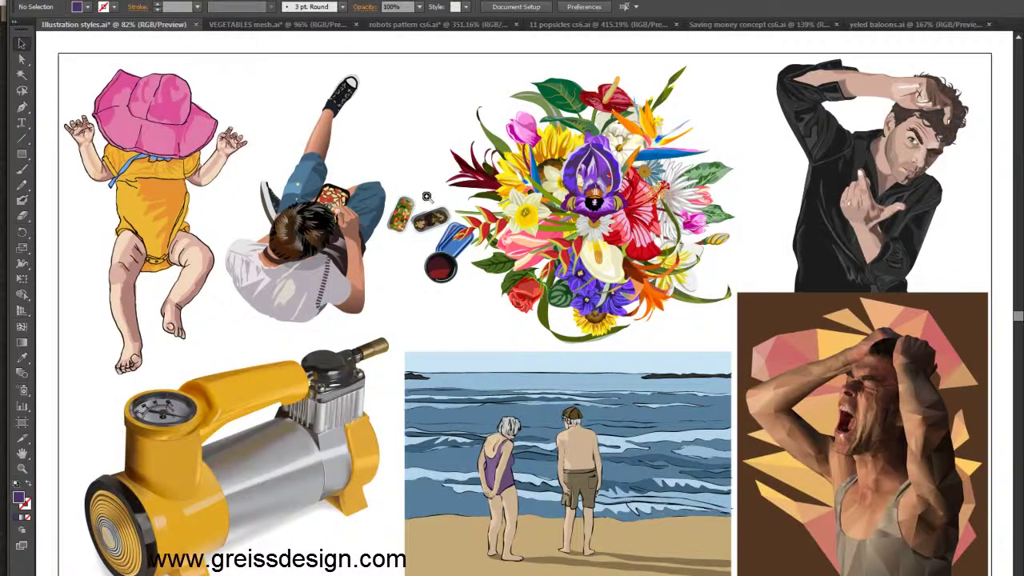
left_click_drag(437, 195, 399, 230)
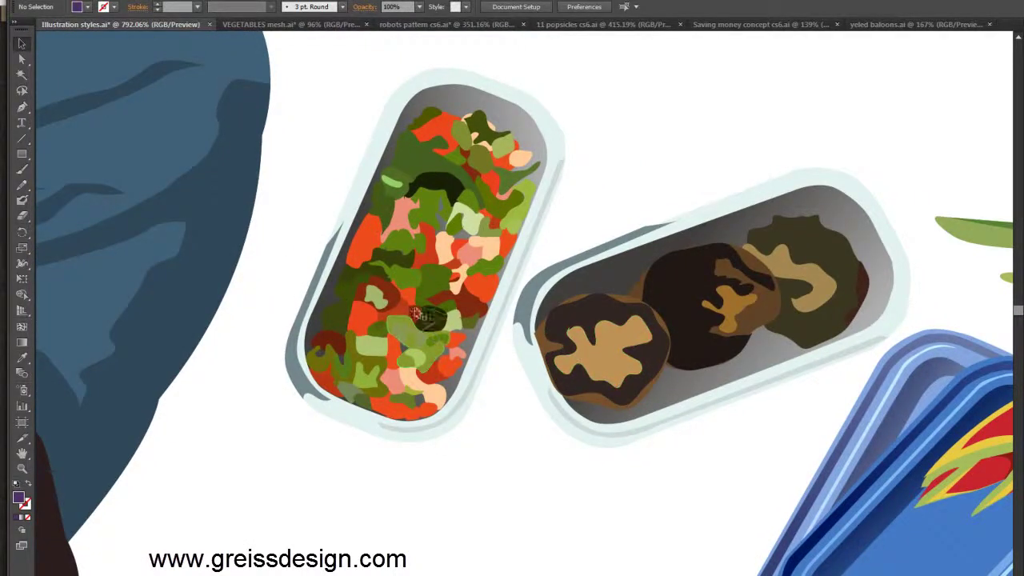
left_click_drag(674, 285, 304, 231)
left_click_drag(800, 328, 521, 293)
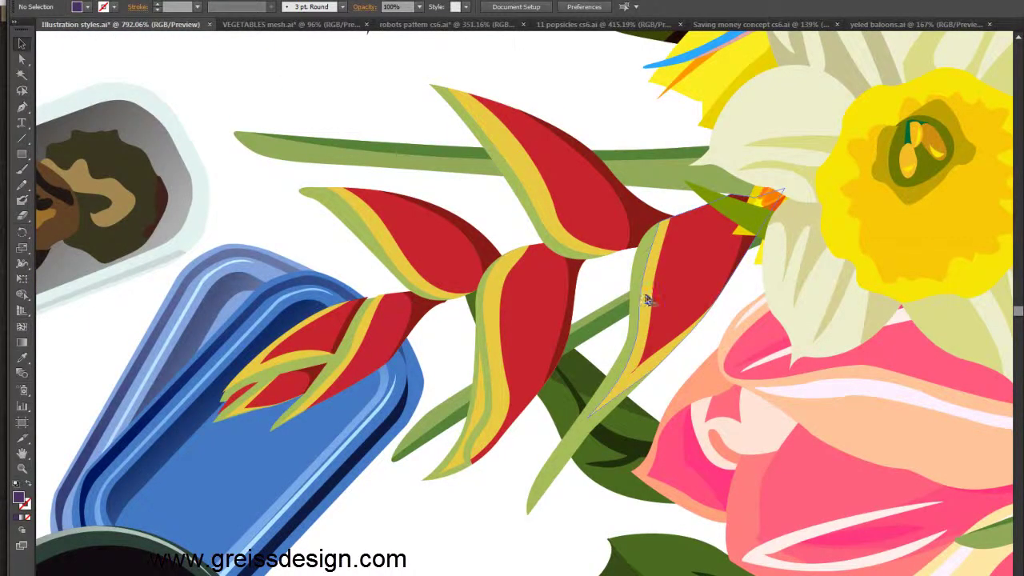
key("ctrl+0")
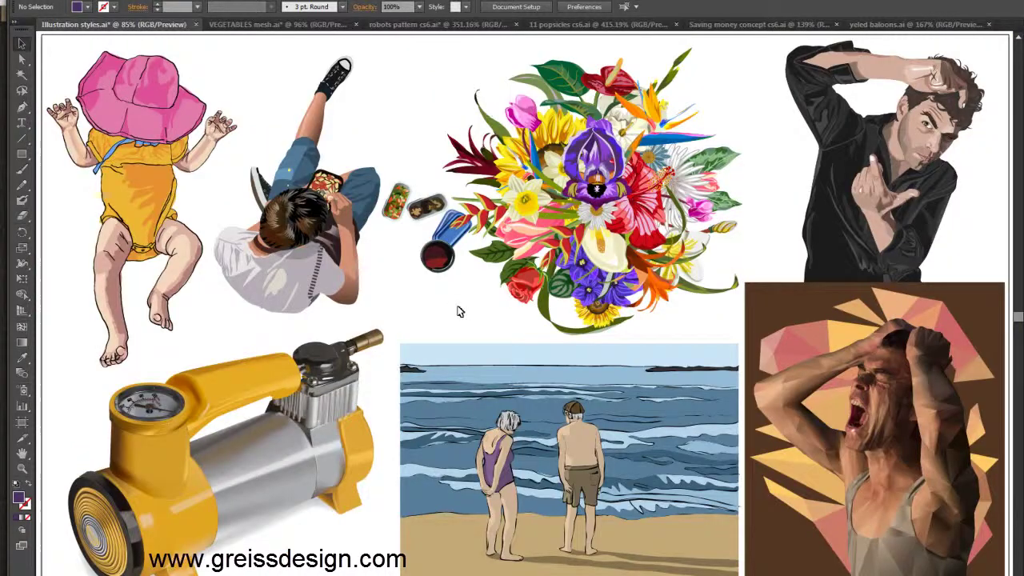
left_click_drag(706, 272, 541, 314)
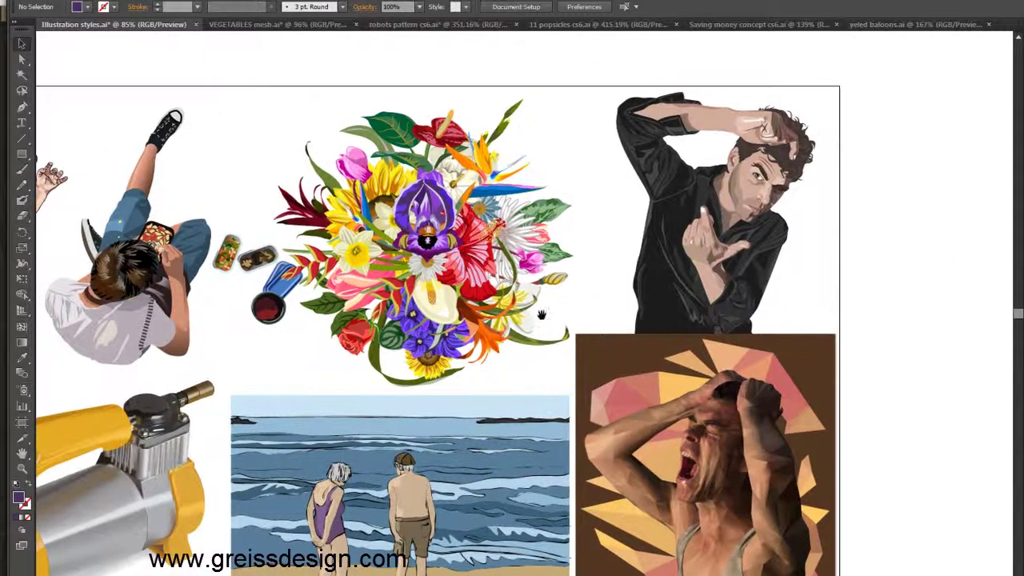
left_click_drag(827, 110, 655, 297)
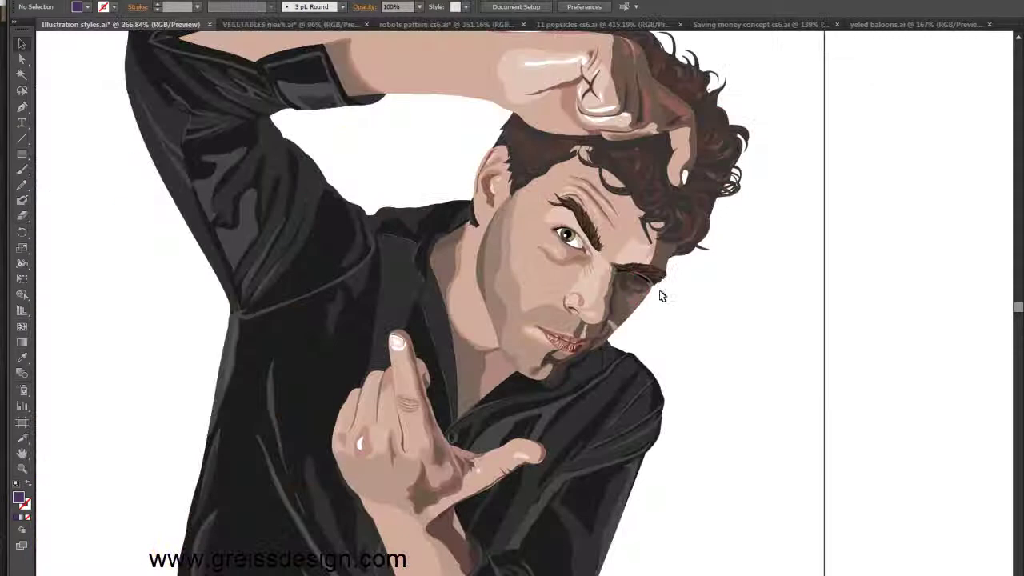
key("ctrl+plus")
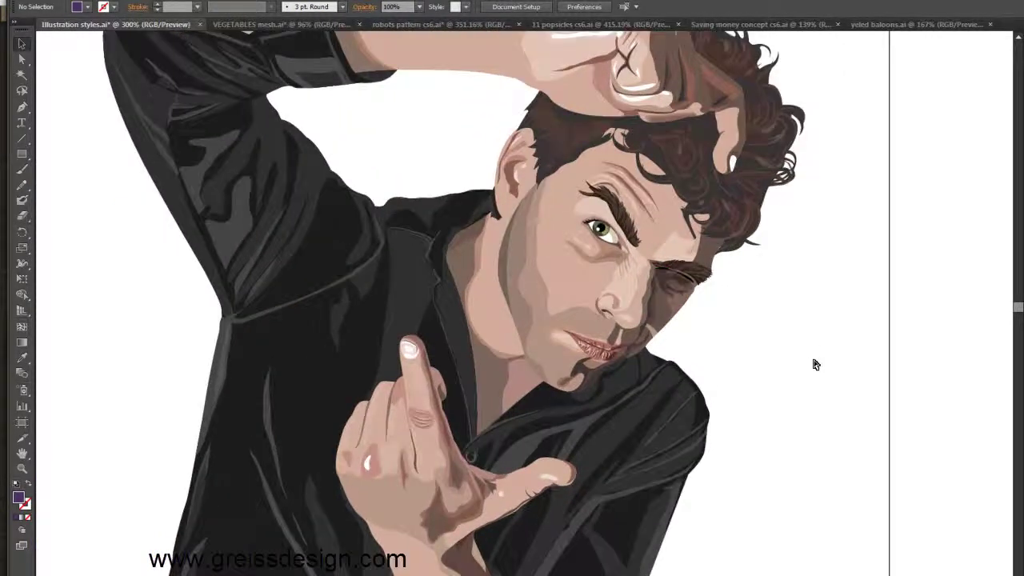
key("ctrl+plus")
key("ctrl+plus")
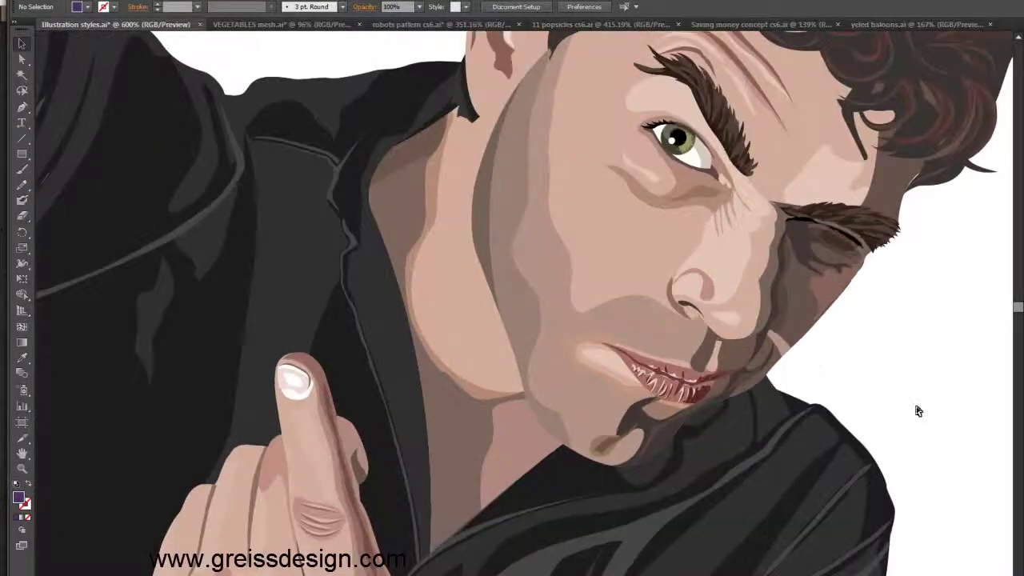
key("ctrl+plus")
key("ctrl+plus")
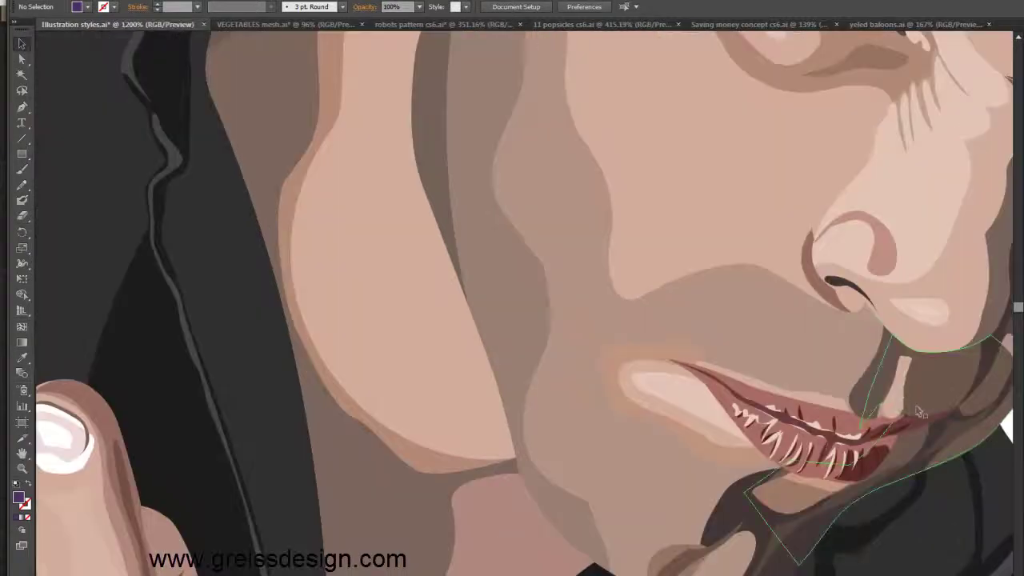
left_click_drag(919, 411, 782, 536)
left_click_drag(782, 456, 712, 556)
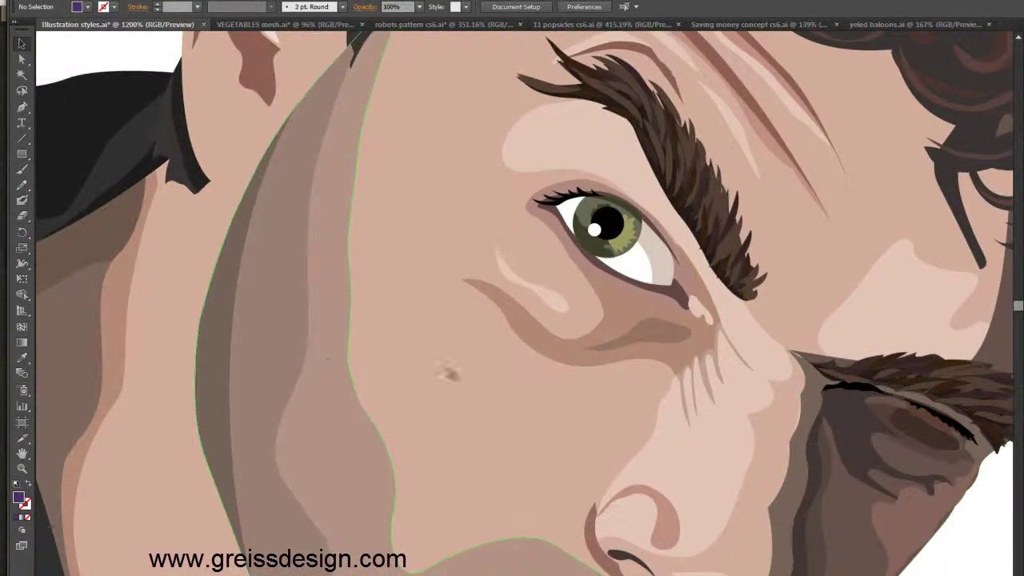
left_click_drag(658, 421, 705, 243)
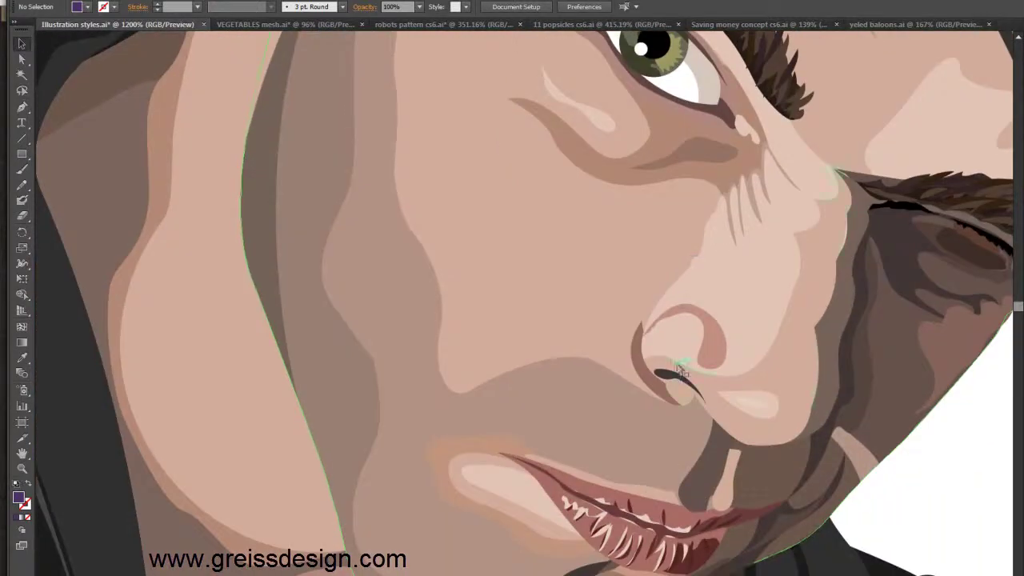
key("ctrl+0")
left_click(856, 216)
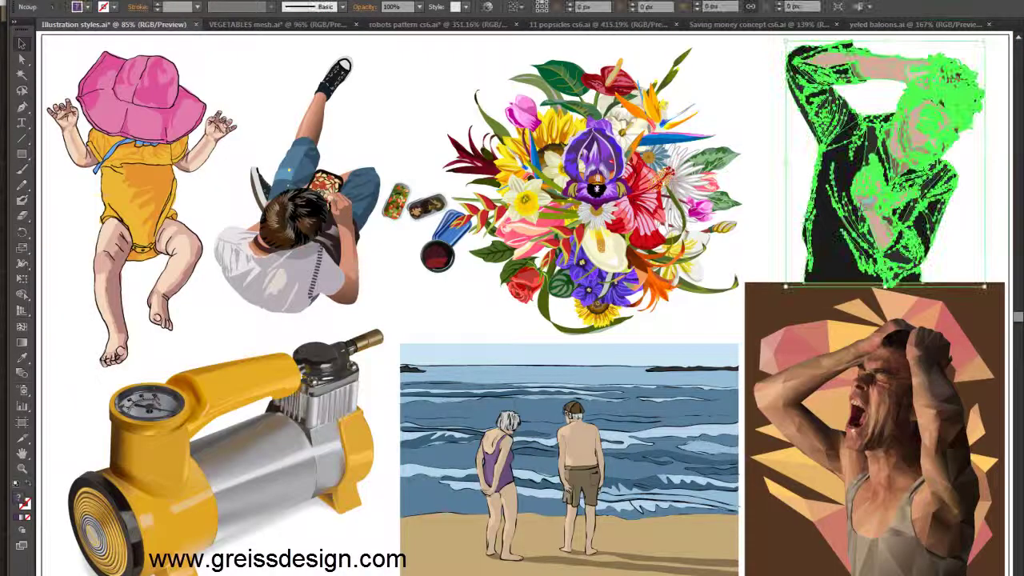
left_click(766, 186)
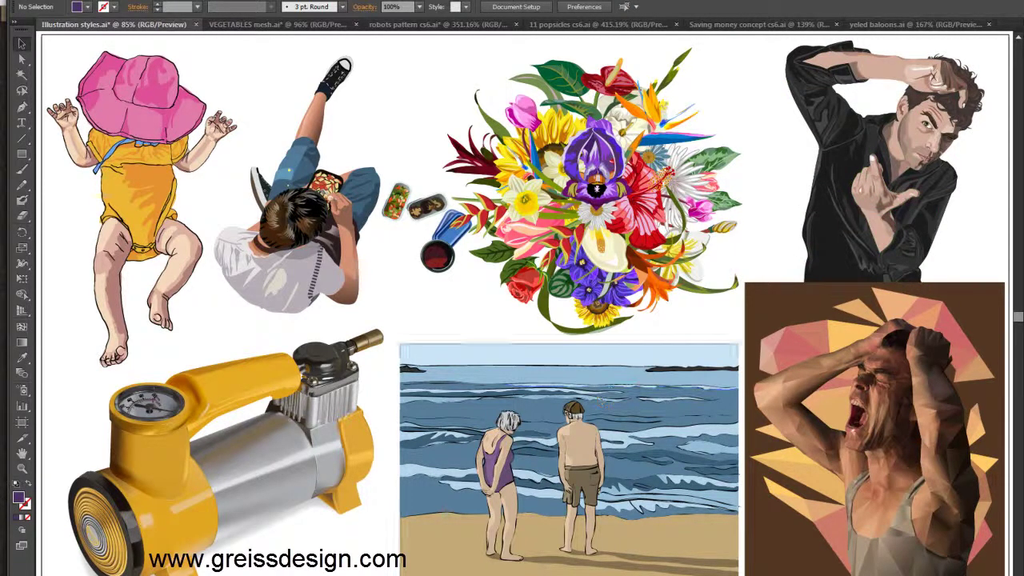
left_click(856, 152)
left_click(846, 156)
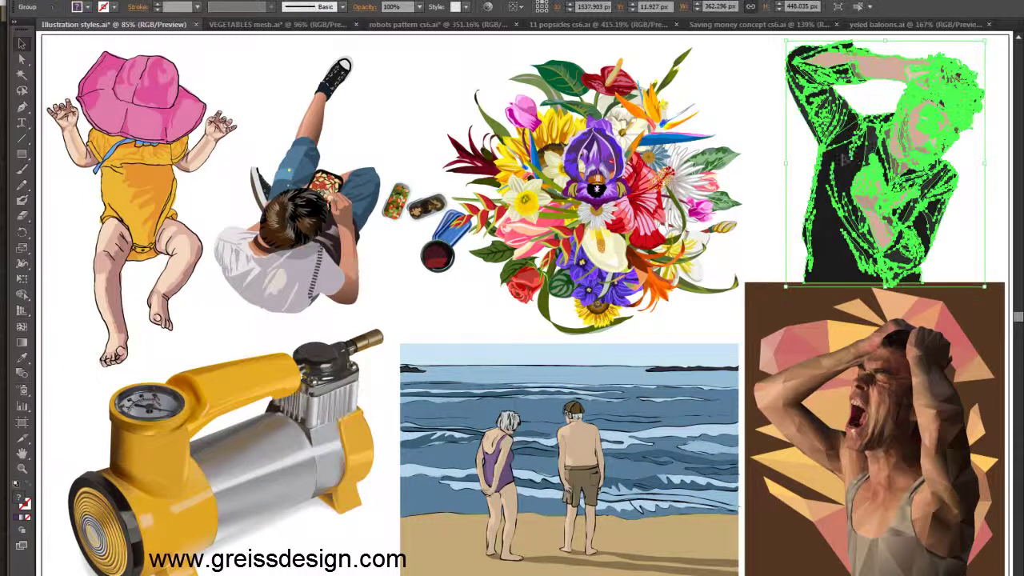
left_click(764, 178)
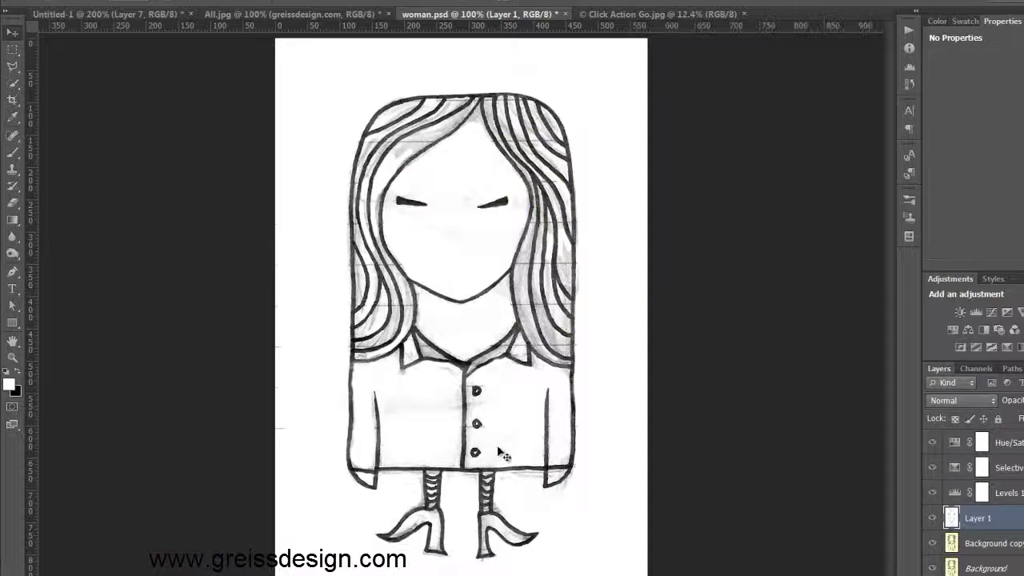
View Click Action Go.jpg in Photoshop, zoom in on the man's face with rulers, then return to Illustrator.
left_click(632, 14)
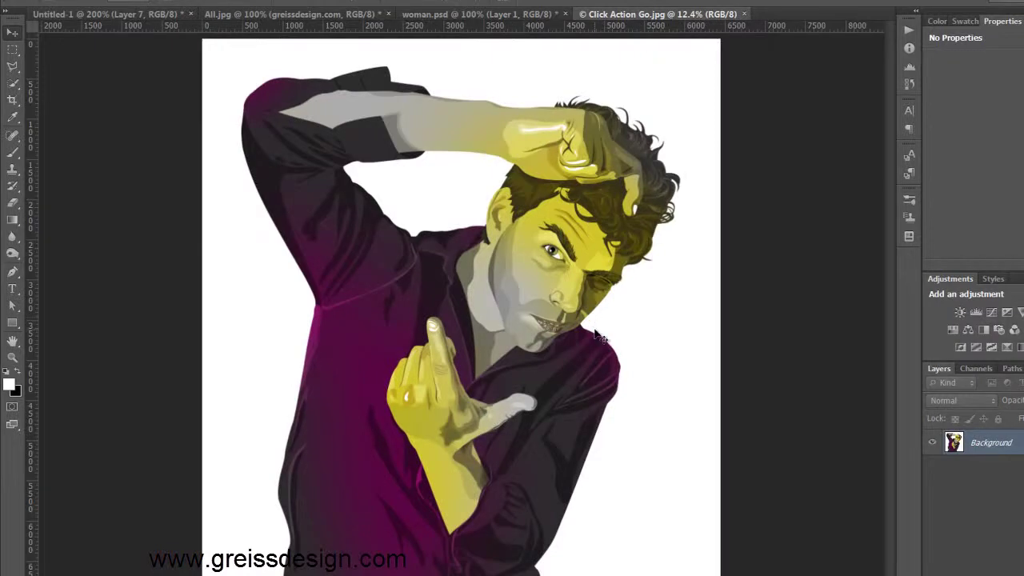
key("ctrl+plus")
key("ctrl+plus")
key("ctrl+plus")
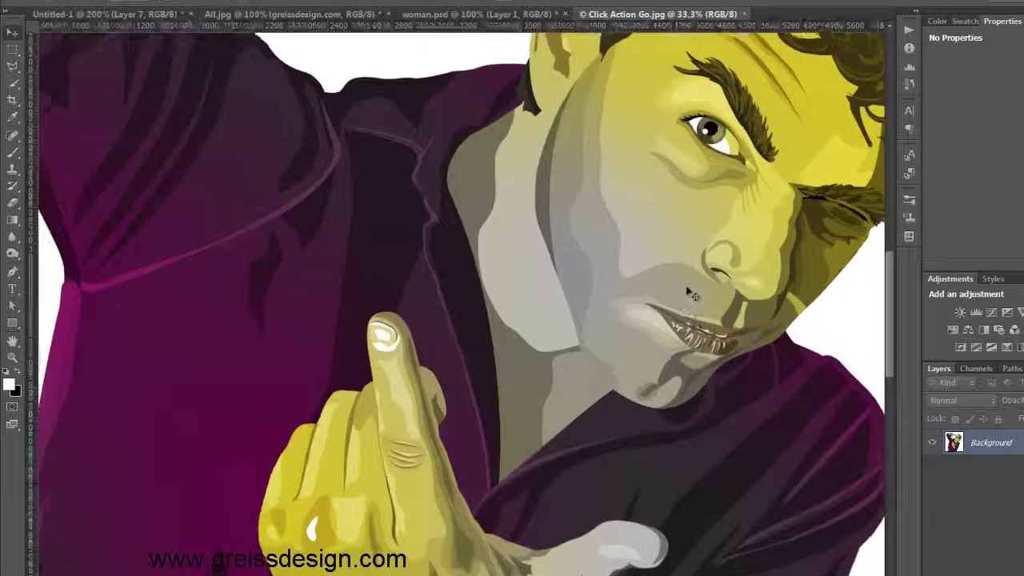
key("ctrl+plus")
left_click_drag(439, 388, 342, 414)
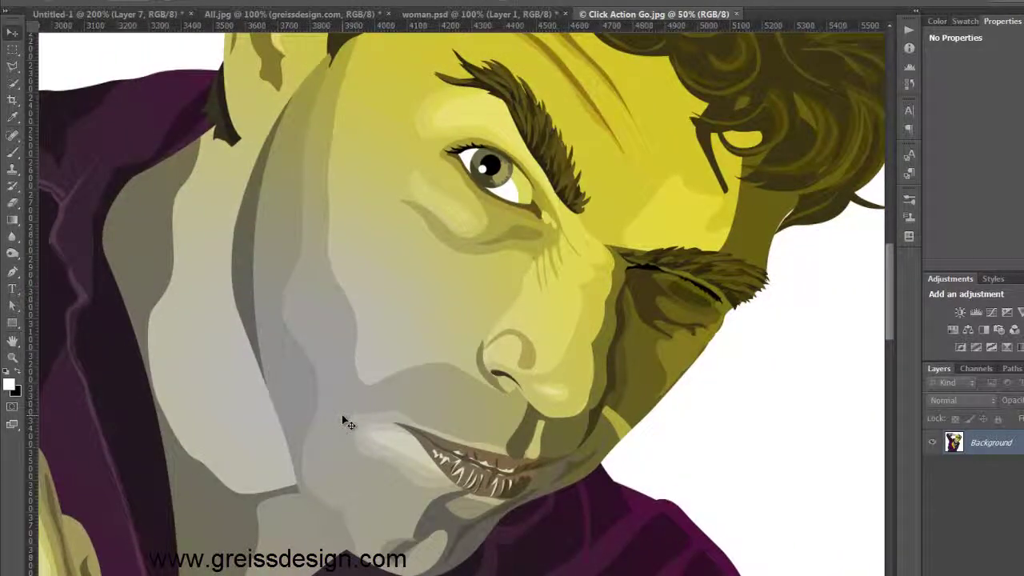
key("ctrl+plus")
left_click_drag(443, 444, 462, 237)
key("ctrl+r")
scroll(455, 326, "down", 1)
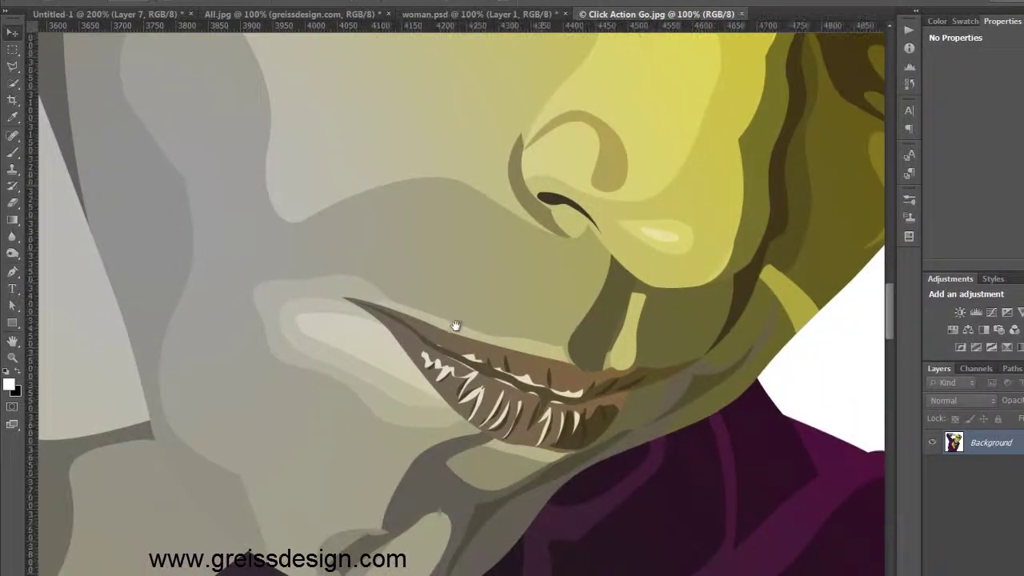
scroll(515, 395, "up", 10)
scroll(517, 377, "up", 3)
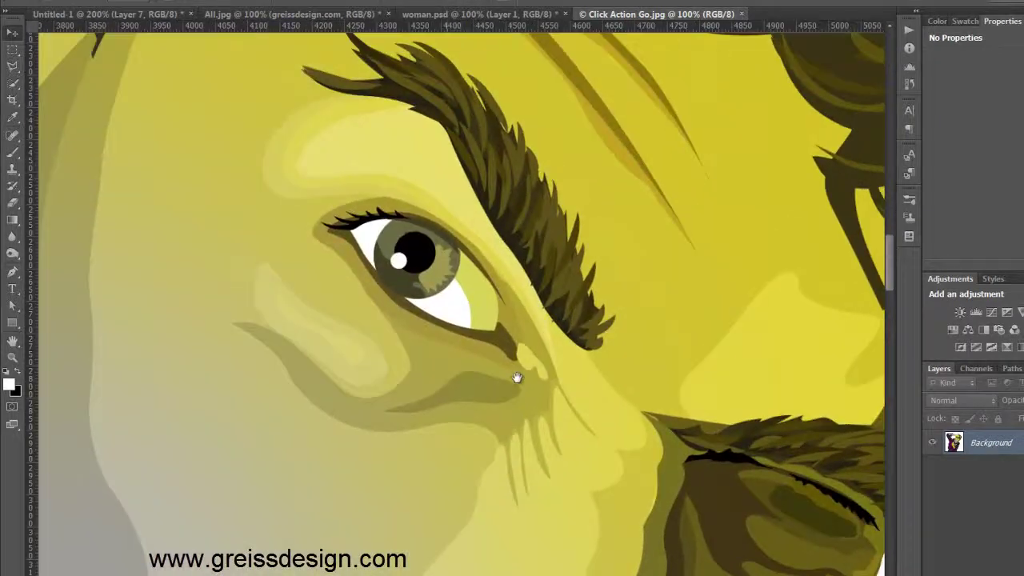
key("alt+Tab")
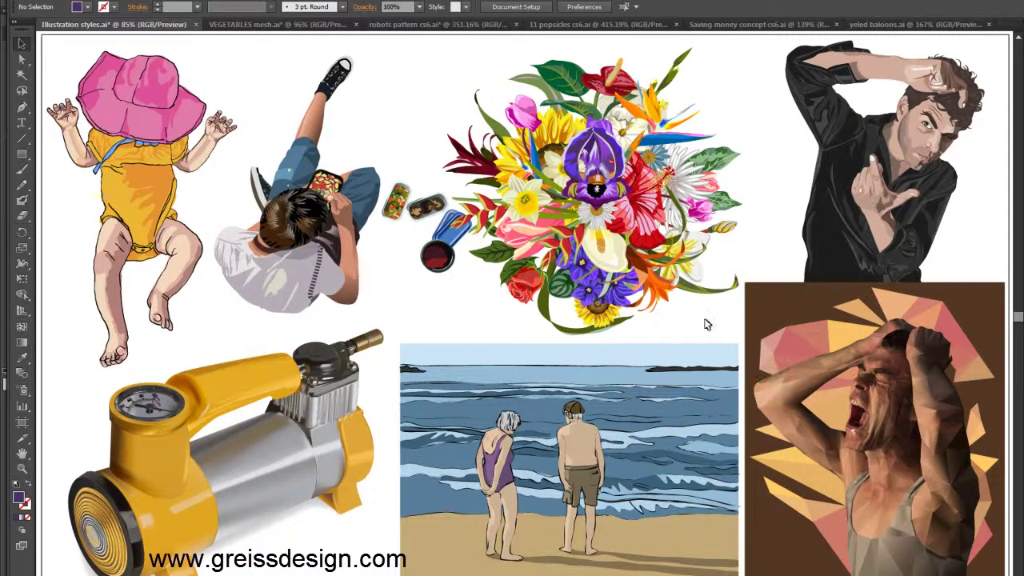
Reveal the low-poly screaming man's mesh, deselect it, then zoom to about 612% on his face.
left_click(880, 416)
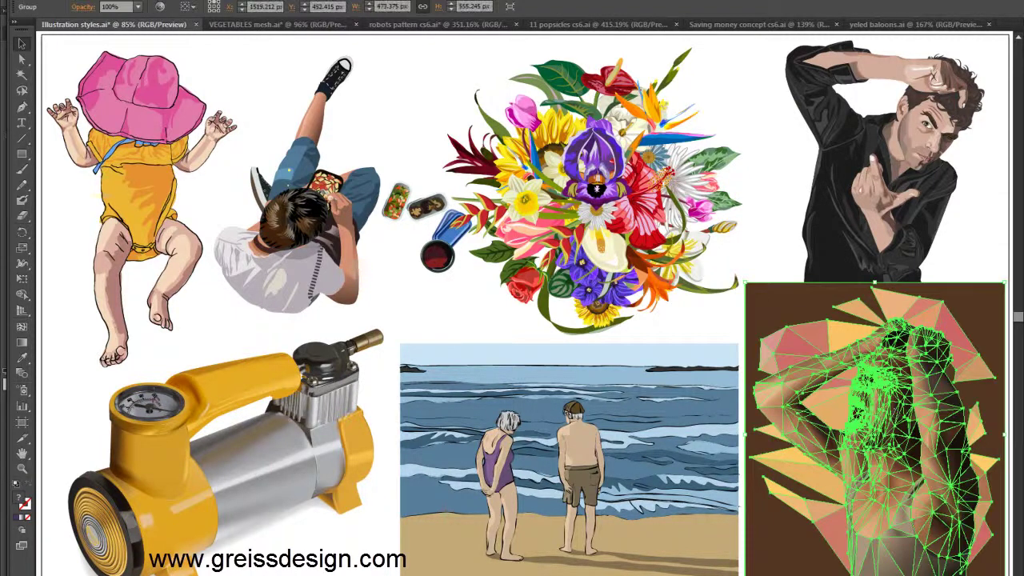
left_click(732, 330)
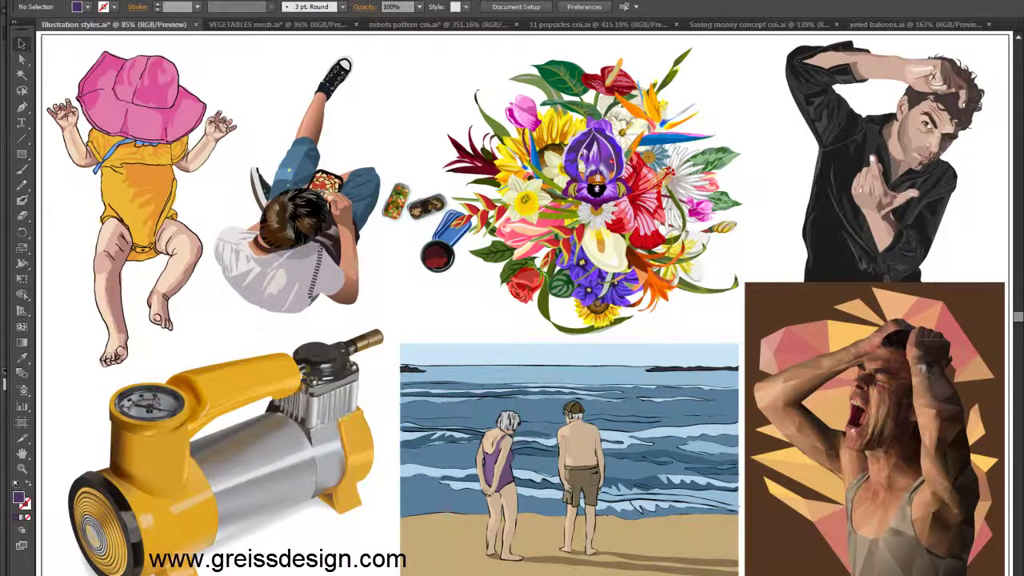
left_click_drag(948, 348, 857, 418)
left_click_drag(616, 344, 750, 229)
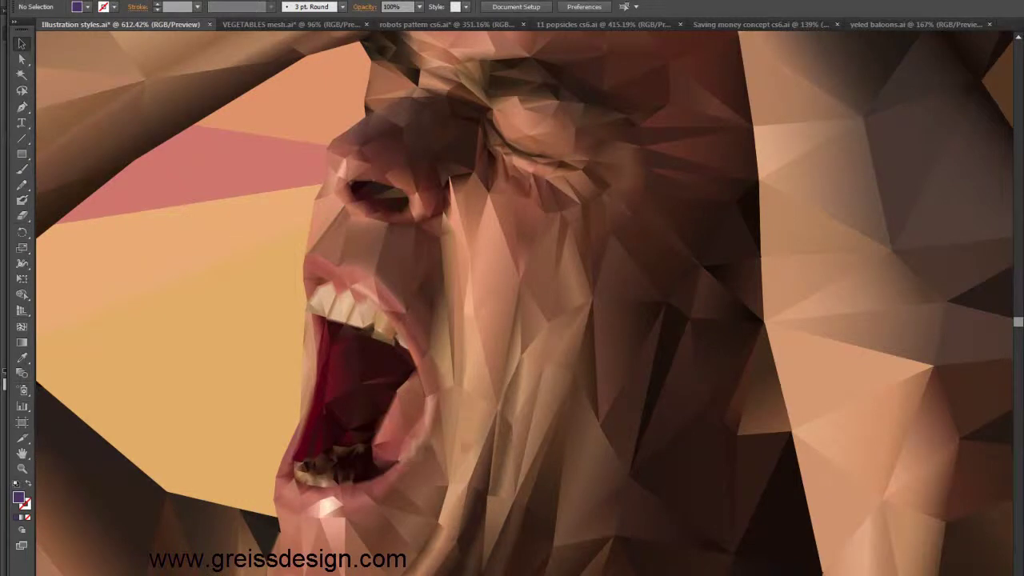
Magnify the screaming mouth to 3200% and pan across its maroon triangles and upper teeth.
key("ctrl+plus")
key("ctrl+plus")
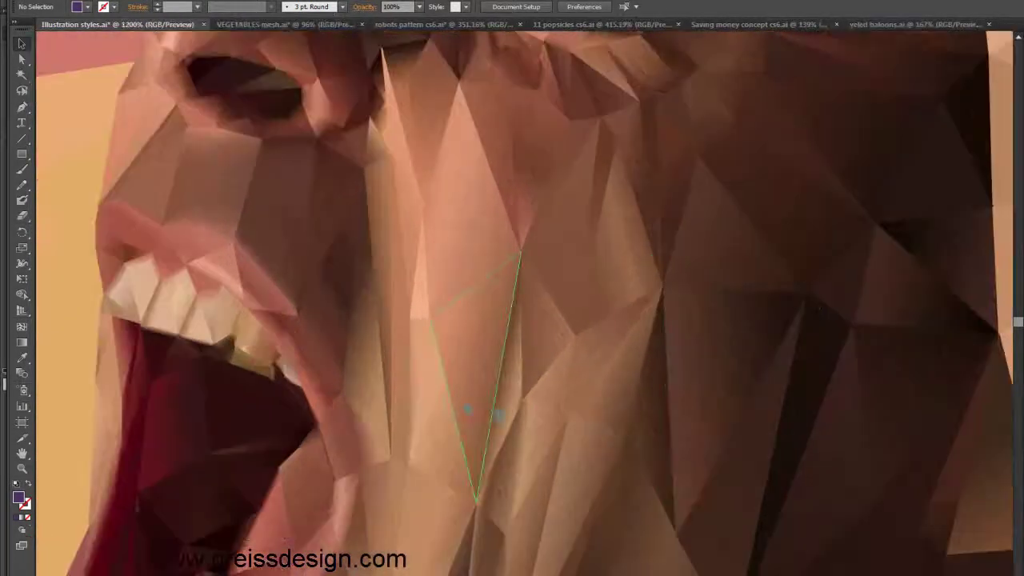
key("ctrl+plus")
scroll(491, 354, "down", 3)
scroll(491, 355, "left", 5)
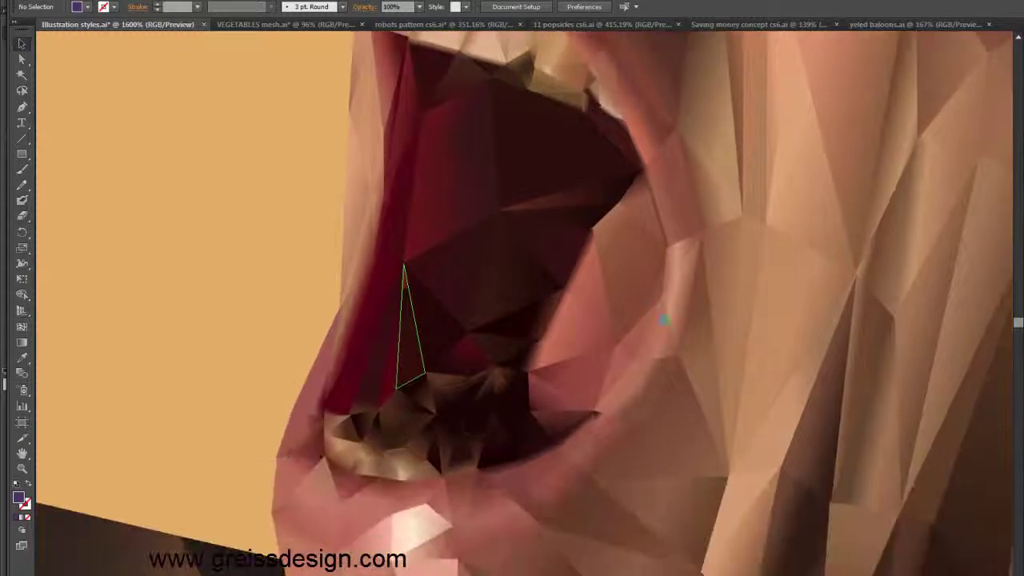
key("ctrl+plus")
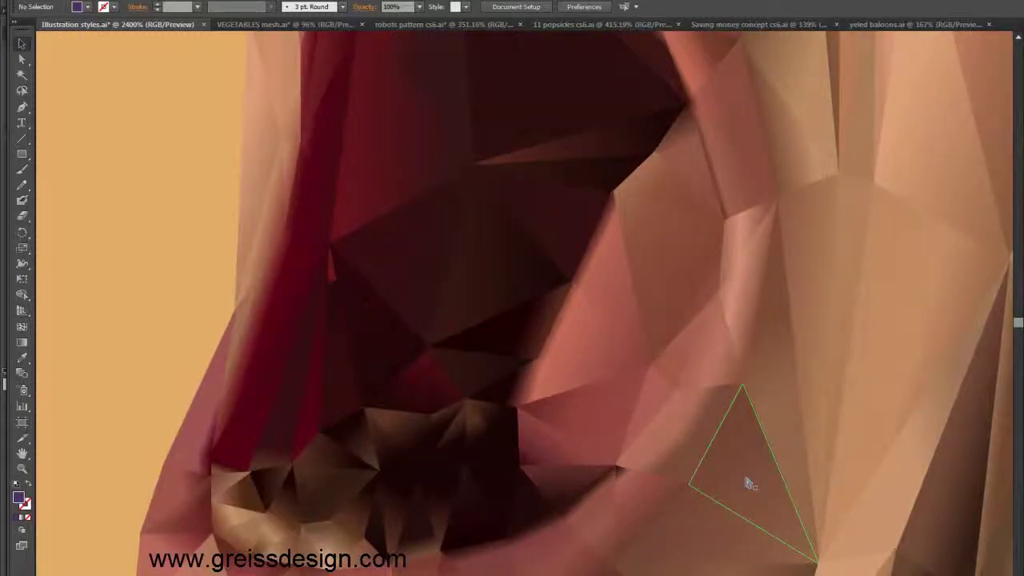
key("ctrl+plus")
scroll(760, 416, "down", 1)
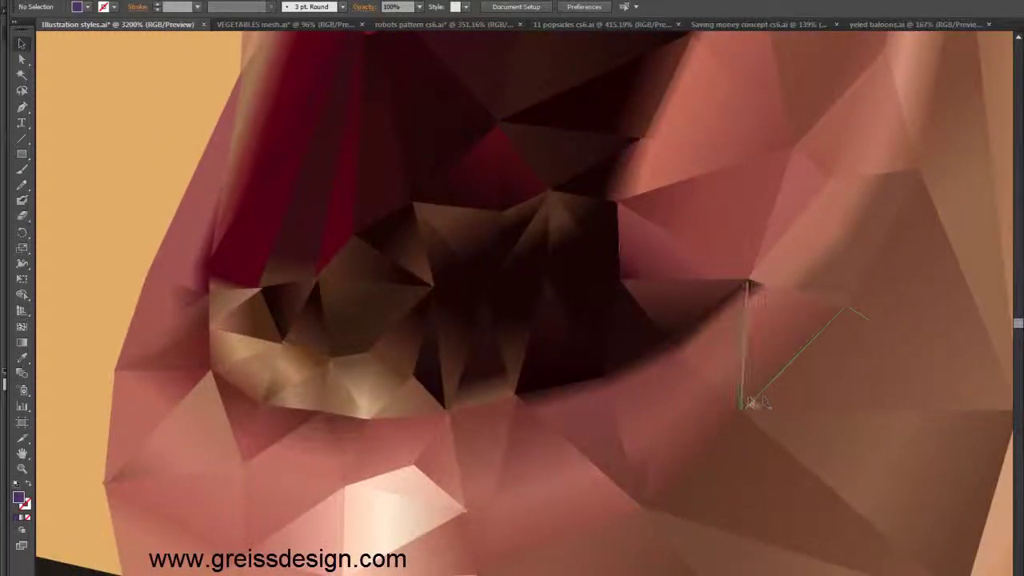
scroll(604, 380, "down", 2)
scroll(604, 380, "left", 1)
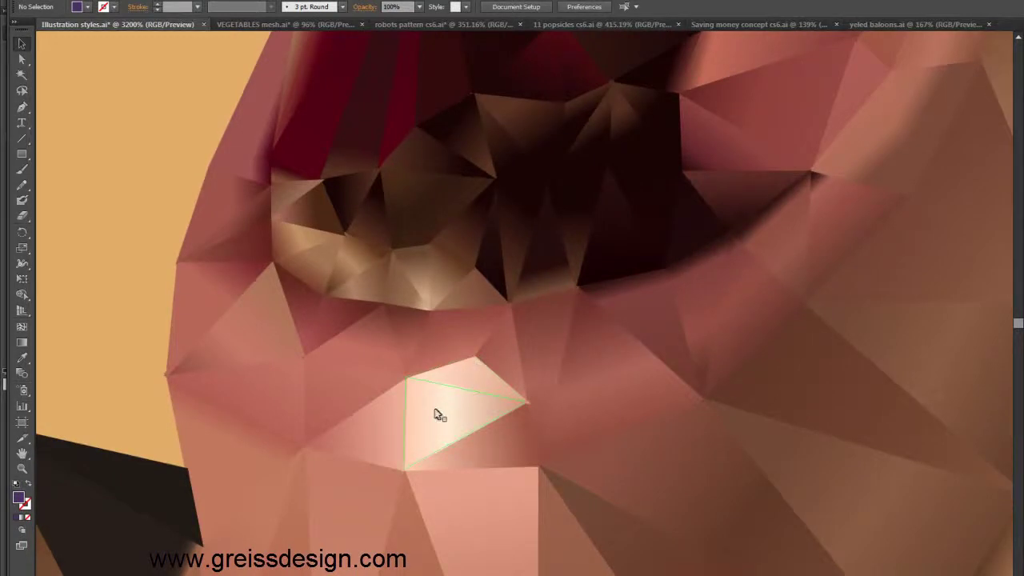
left_click_drag(741, 229, 667, 405)
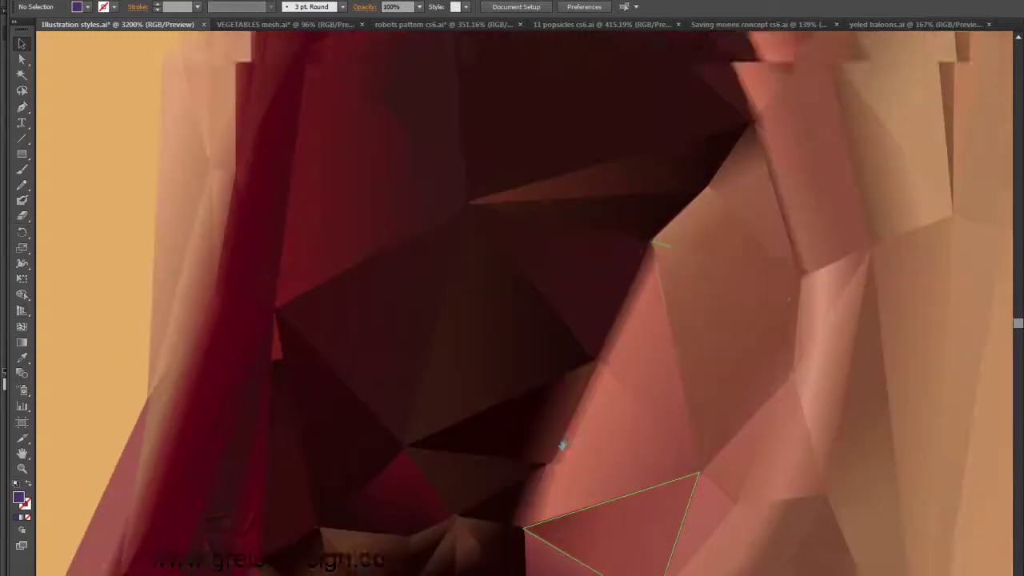
left_click_drag(670, 345, 560, 446)
mouse_move(613, 238)
left_mouse_down()
mouse_move(517, 567)
mouse_move(555, 279)
mouse_move(531, 267)
mouse_move(498, 269)
mouse_move(518, 370)
left_mouse_up()
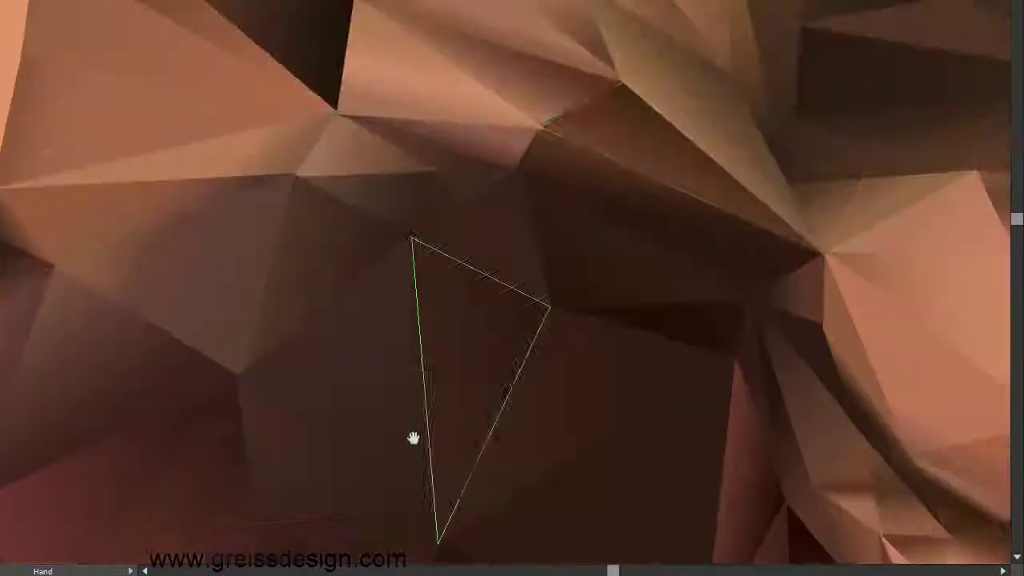
Switch to Outline view and pan across the low-poly mesh wireframe.
key("v")
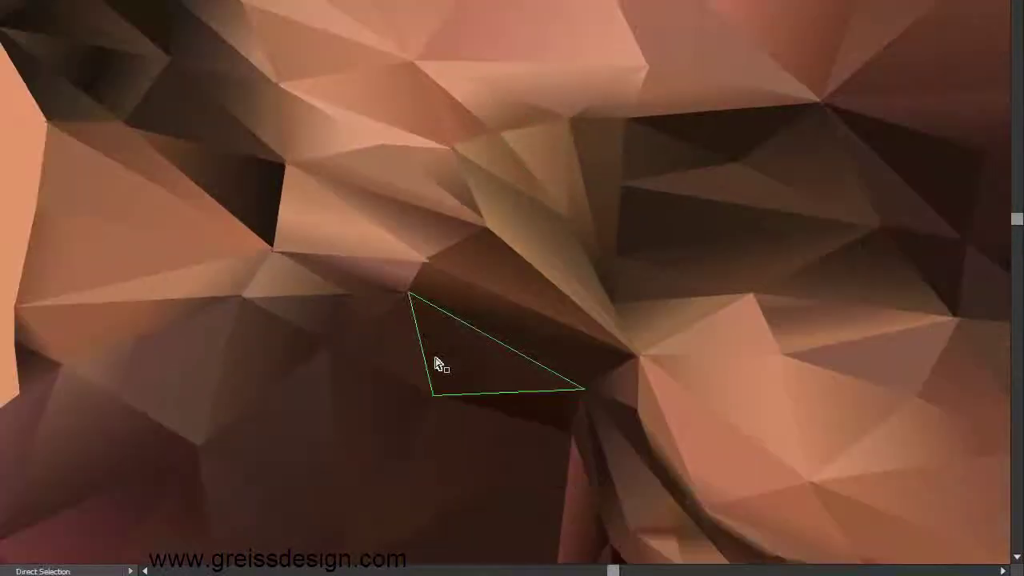
key("h")
key("v")
key("ctrl+y")
key("h")
left_click_drag(622, 293, 659, 72)
mouse_move(524, 298)
left_mouse_down()
mouse_move(542, 120)
mouse_move(512, 52)
left_mouse_up()
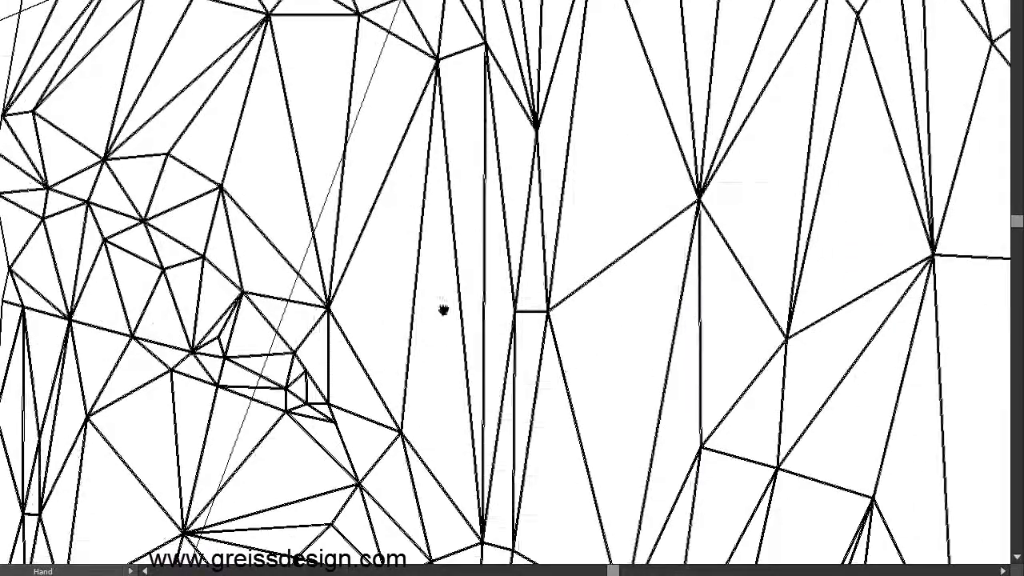
left_click_drag(434, 326, 462, 119)
Fit all outlined artworks in the window and return to full-colour Preview.
key("v")
key("ctrl+0")
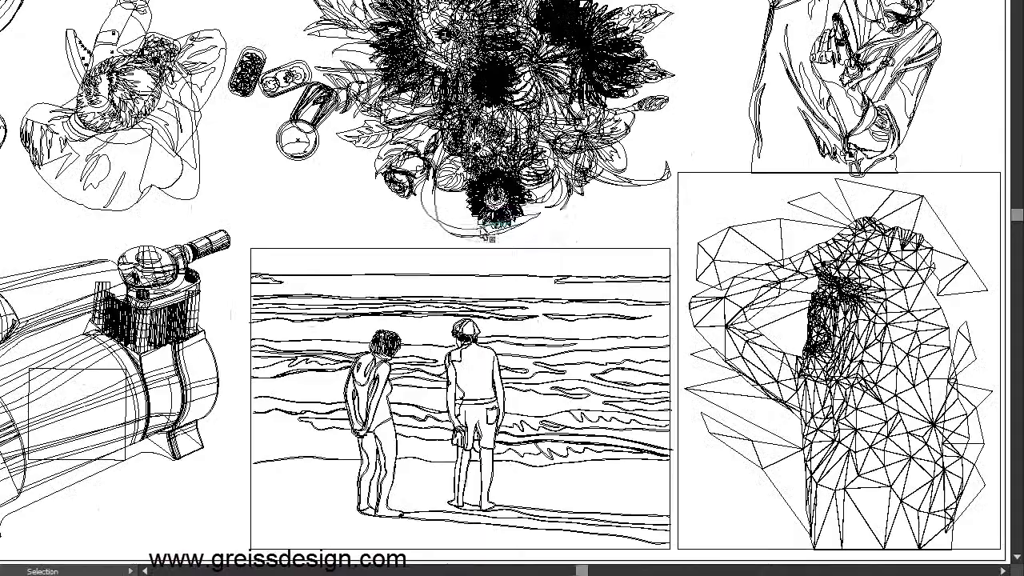
key("ctrl+y")
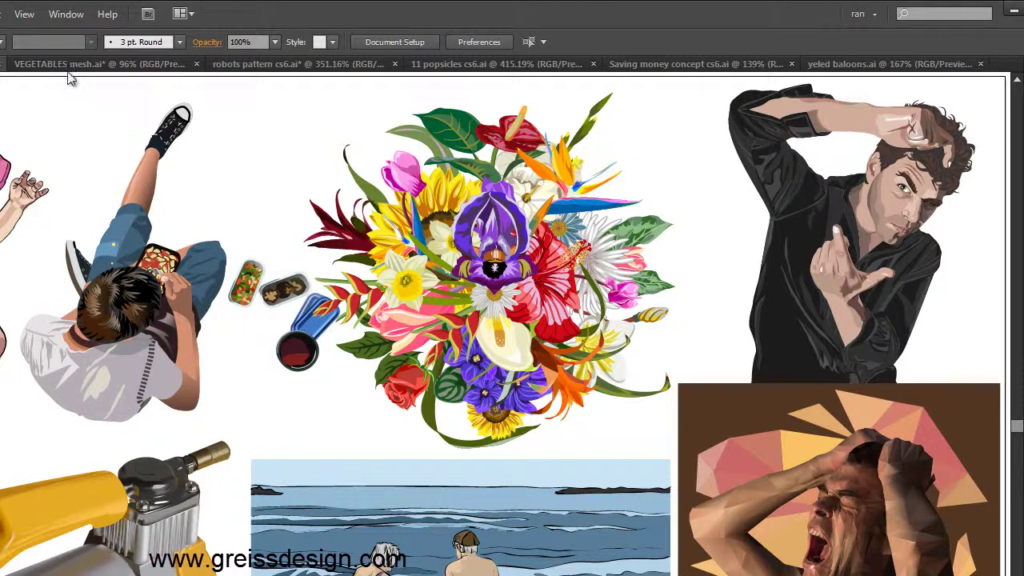
Switch to robots pattern cs6.ai and fit the whole tiled robot sheet in view.
left_click(284, 64)
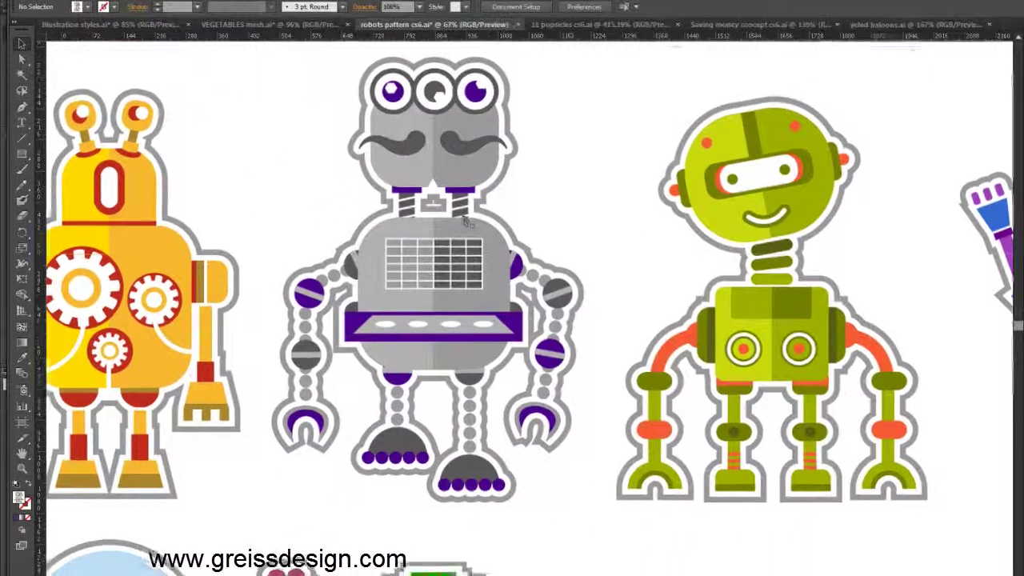
key("ctrl+0")
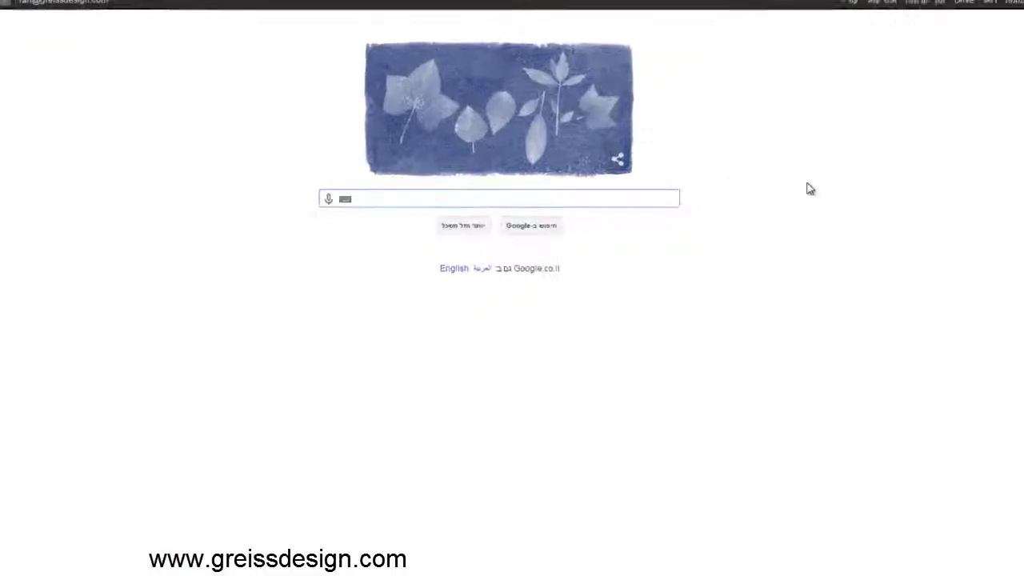
Search Google Images for 'retro robot' and enlarge the robot stickers image.
type("retro robot")
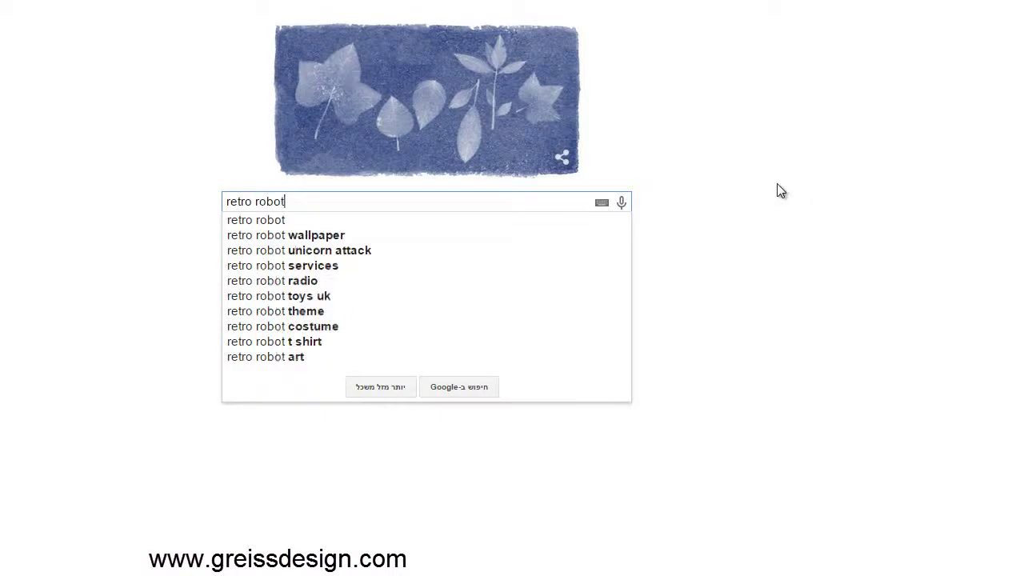
key("Return")
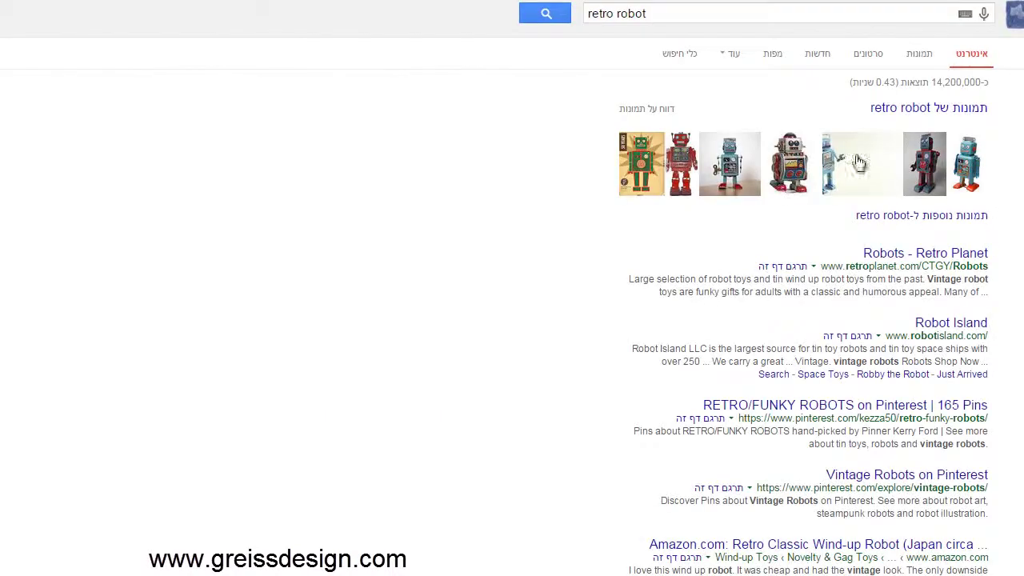
left_click(920, 55)
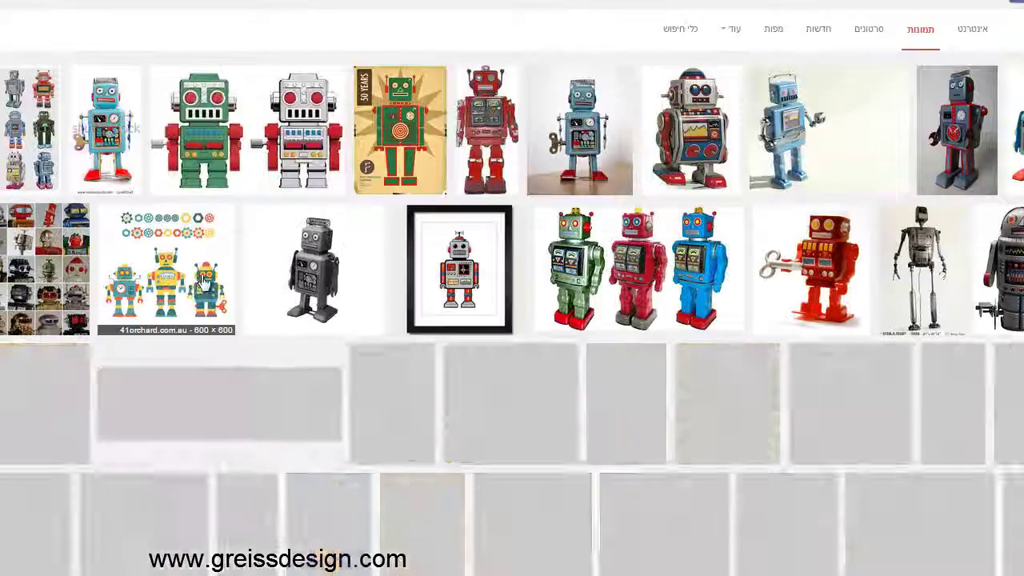
left_click(172, 284)
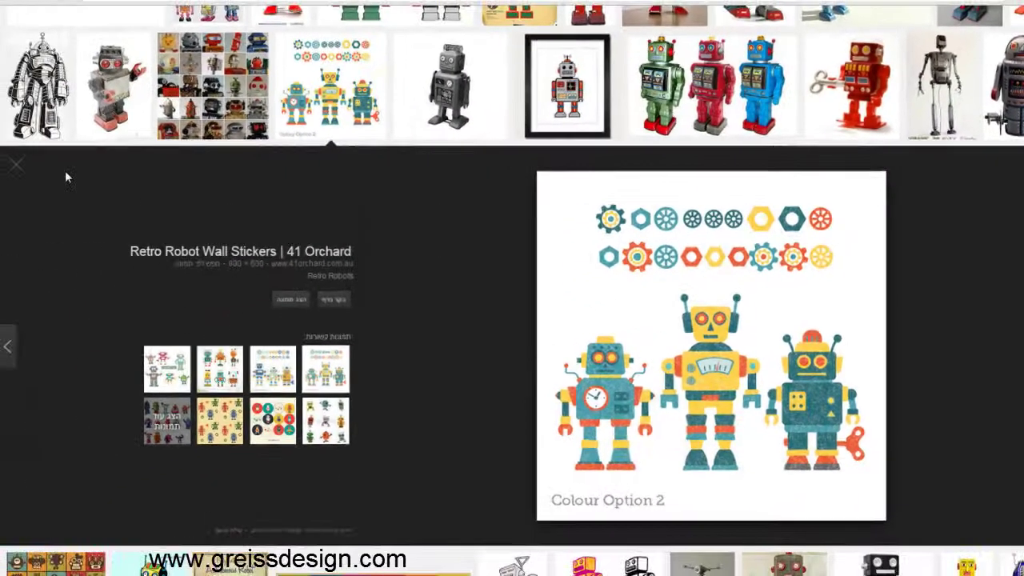
Close the preview, scroll down, and briefly reopen the robot stickers image.
left_click(18, 167)
scroll(384, 312, "down", 2)
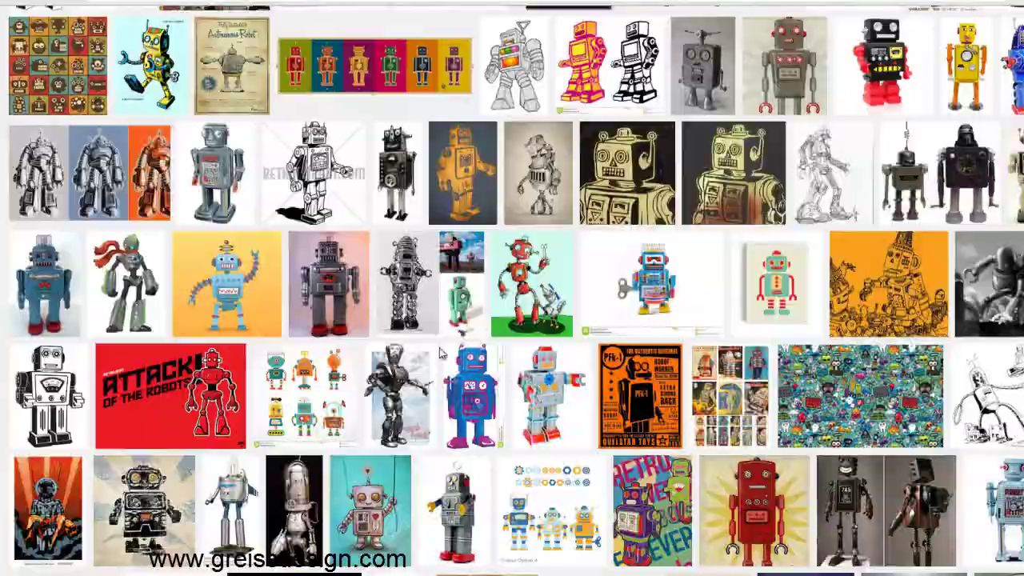
scroll(360, 300, "down", 2)
left_click(345, 291)
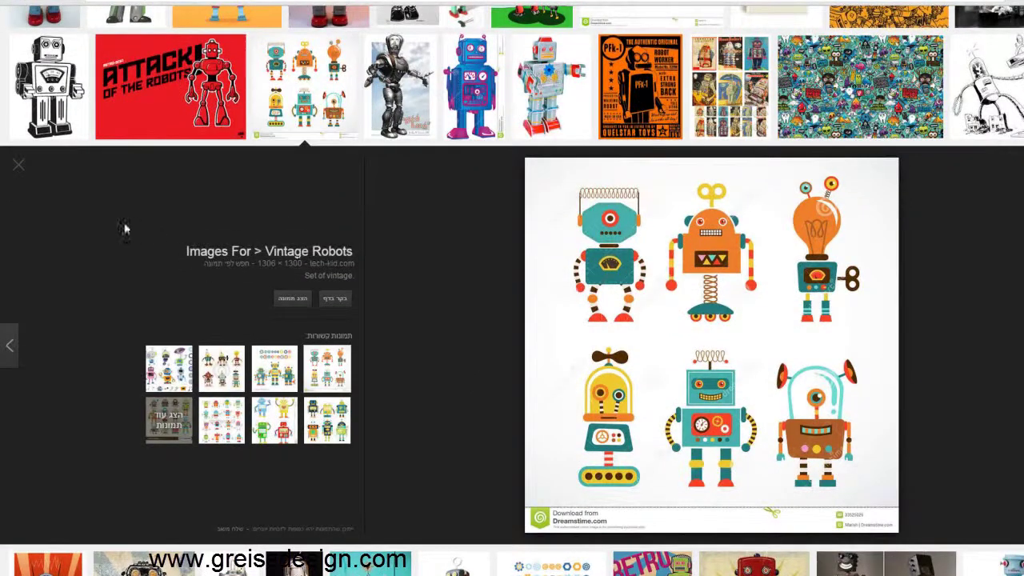
left_click(22, 170)
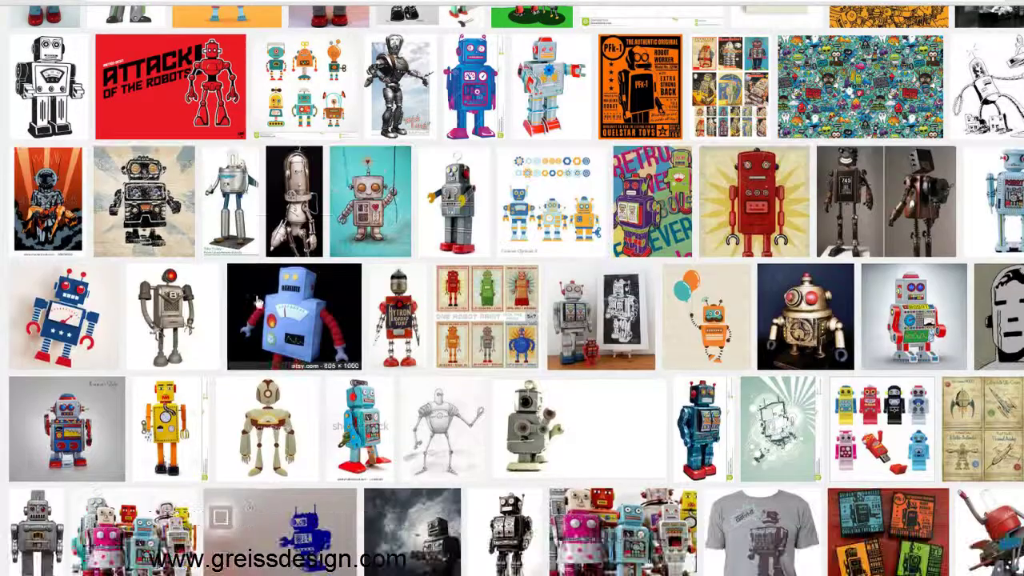
Scroll further down the results and preview the robot set image.
scroll(258, 301, "down", 3)
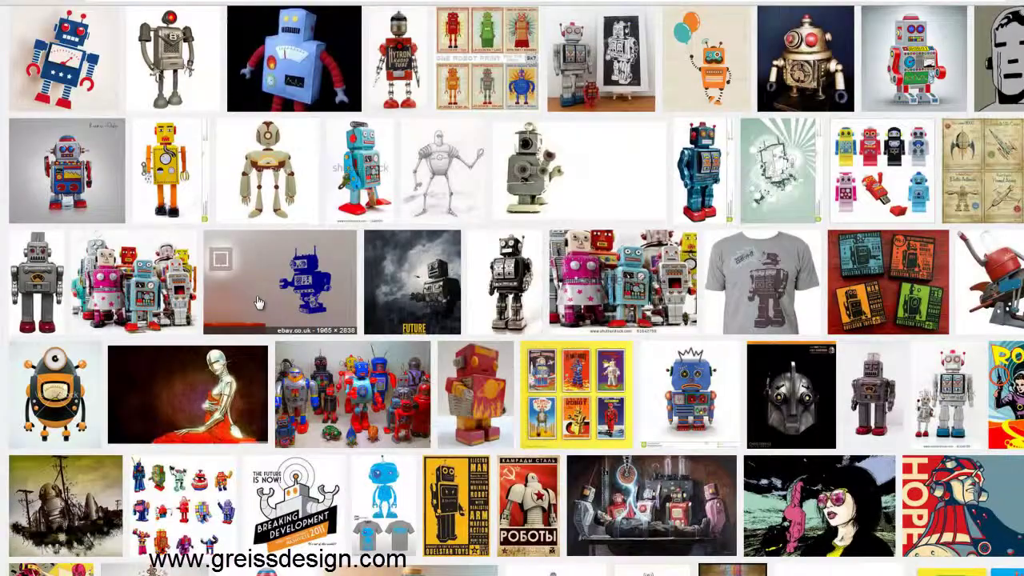
scroll(258, 301, "down", 3)
scroll(258, 301, "down", 3)
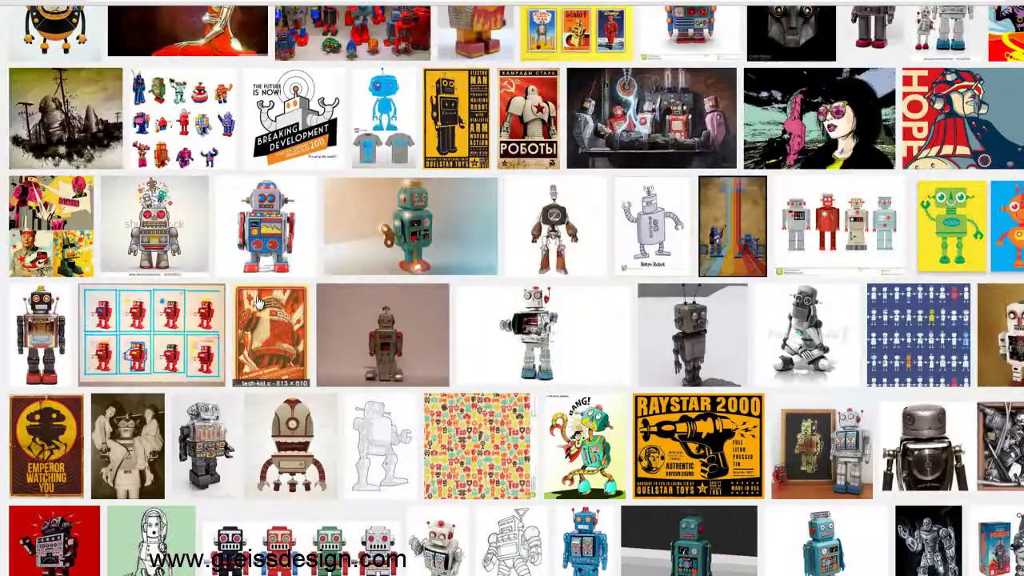
scroll(258, 300, "down", 3)
scroll(257, 301, "down", 2)
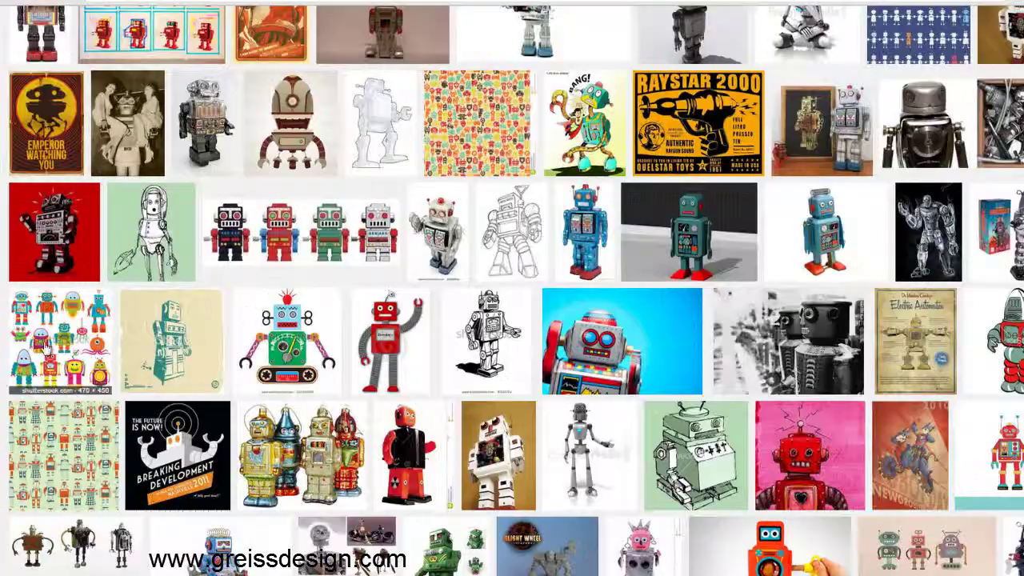
left_click(48, 344)
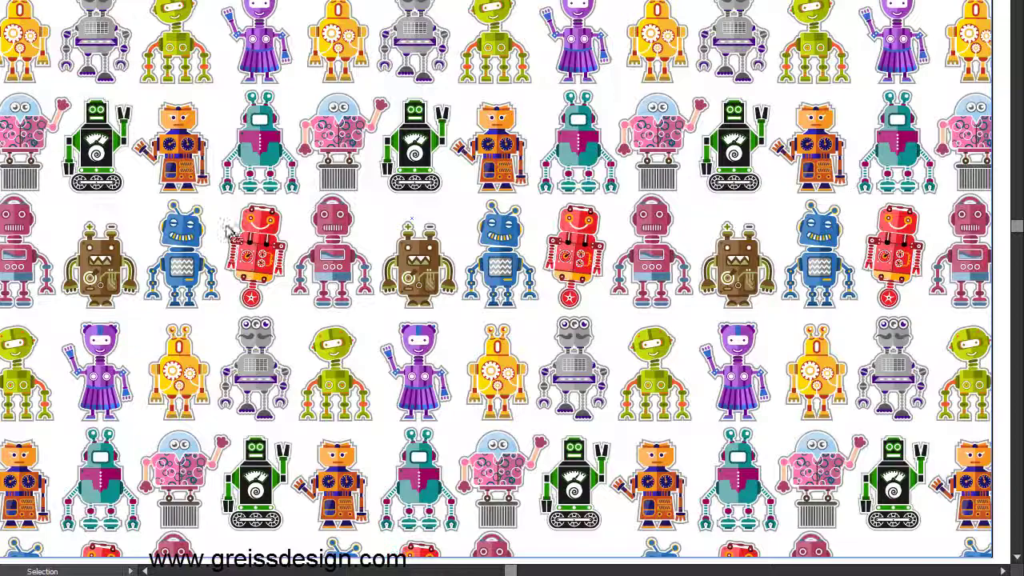
Pan across the pattern to view the teal, pink, green, orange, blue, red and brown robots.
left_click_drag(108, 68, 224, 172)
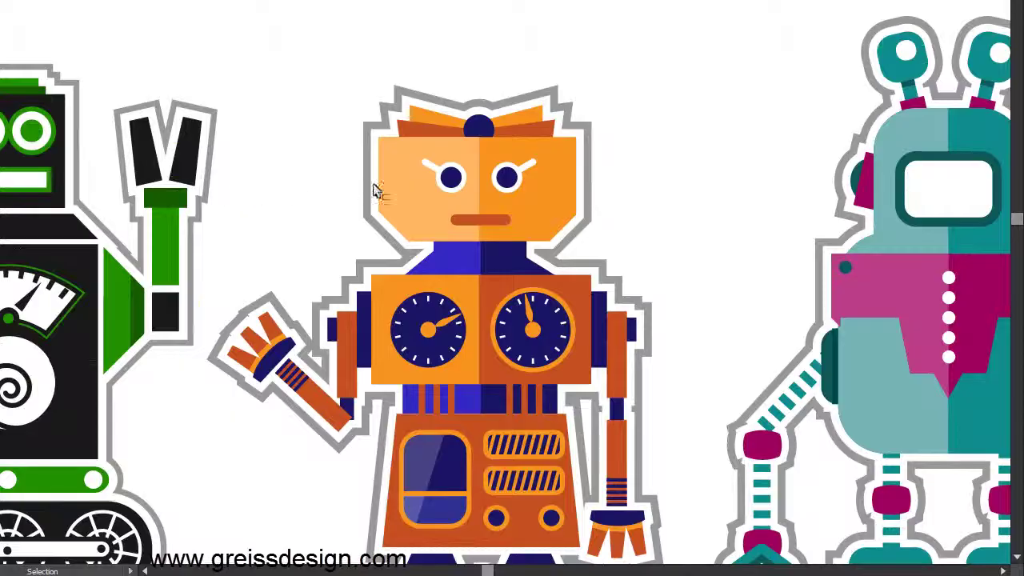
left_click_drag(376, 191, 200, 223)
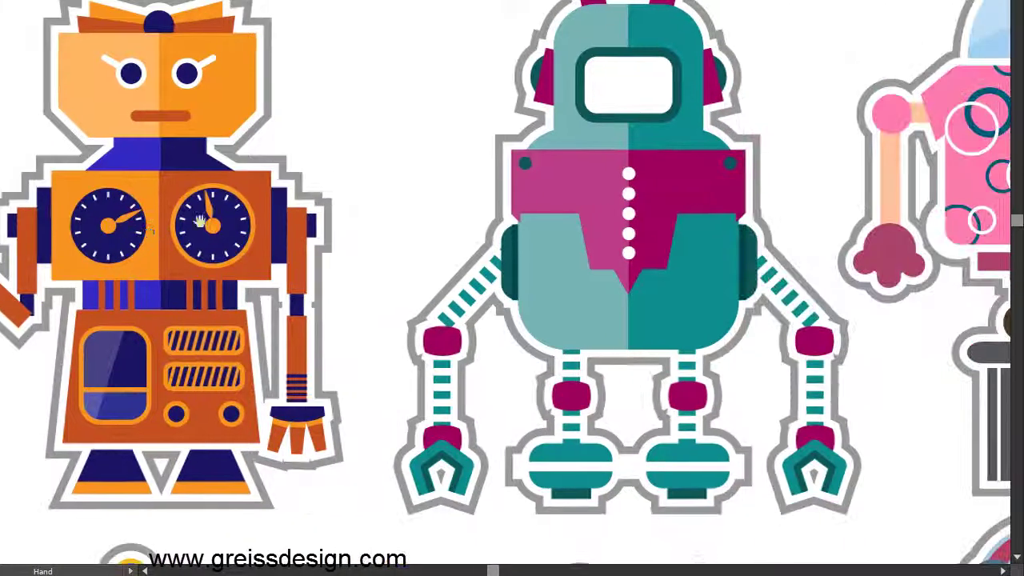
left_click_drag(688, 204, 232, 200)
left_click_drag(659, 179, 311, 218)
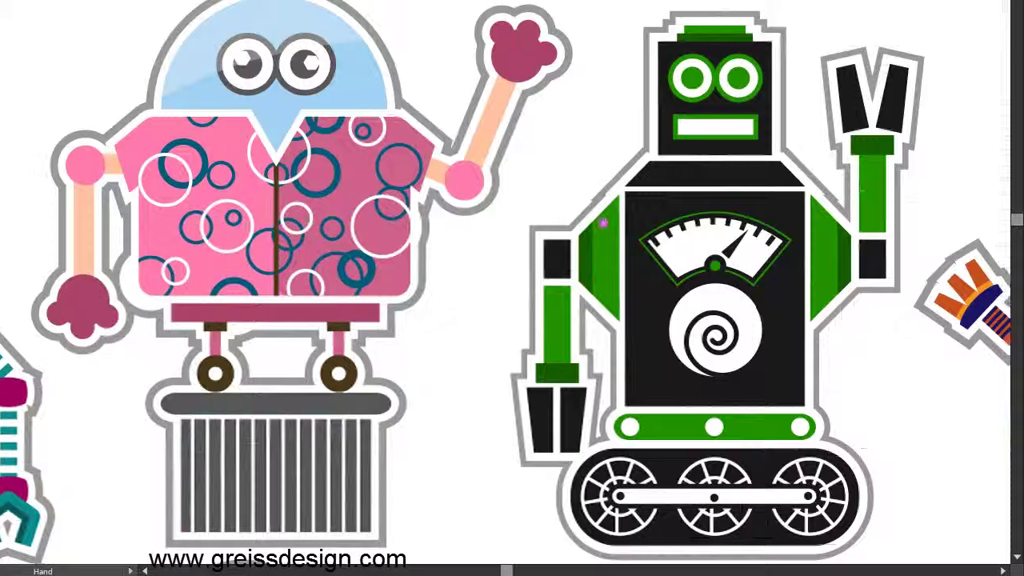
left_click_drag(604, 223, 372, 228)
left_click_drag(636, 229, 368, 220)
left_click_drag(496, 200, 477, 195)
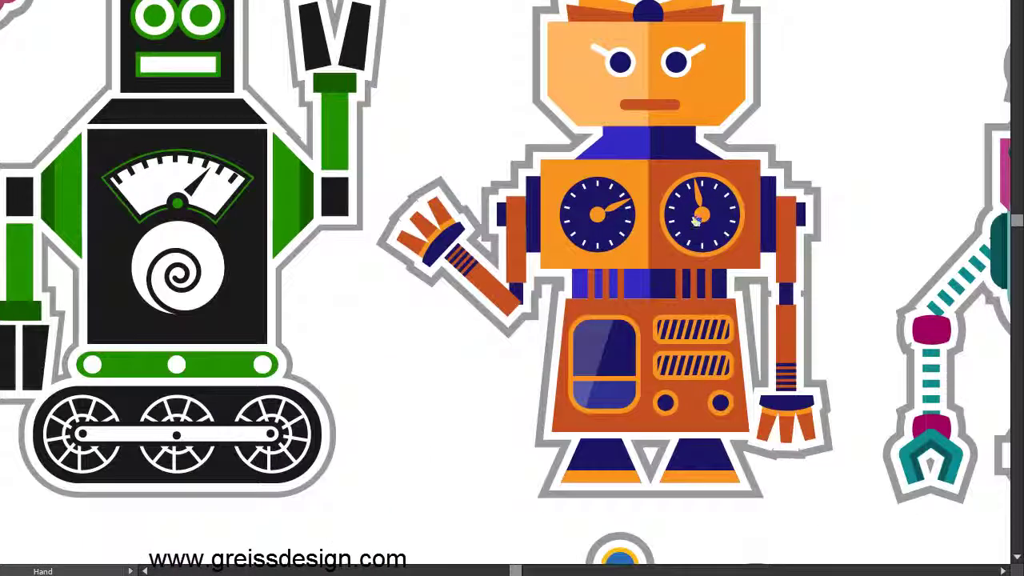
left_click_drag(696, 220, 393, 263)
left_click_drag(393, 520, 393, 189)
mouse_move(632, 480)
left_mouse_down()
mouse_move(552, 274)
mouse_move(272, 264)
left_mouse_up()
left_click_drag(800, 260, 334, 254)
left_click_drag(525, 366, 525, 230)
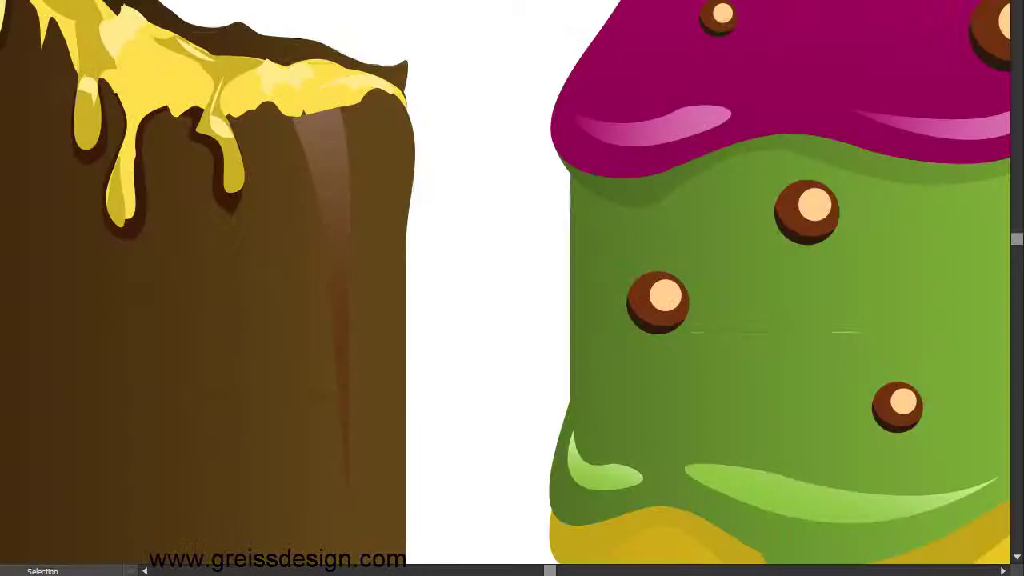
Zoom out to the whole popsicle artboard, then zoom into the multicolour popsicle.
key("ctrl+minus")
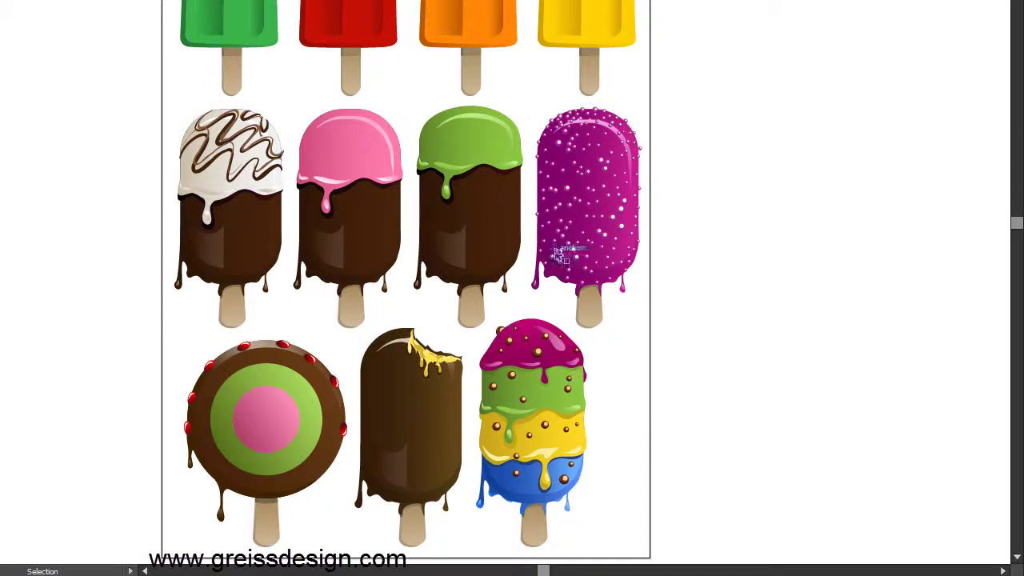
key("z")
left_click_drag(610, 289, 423, 456)
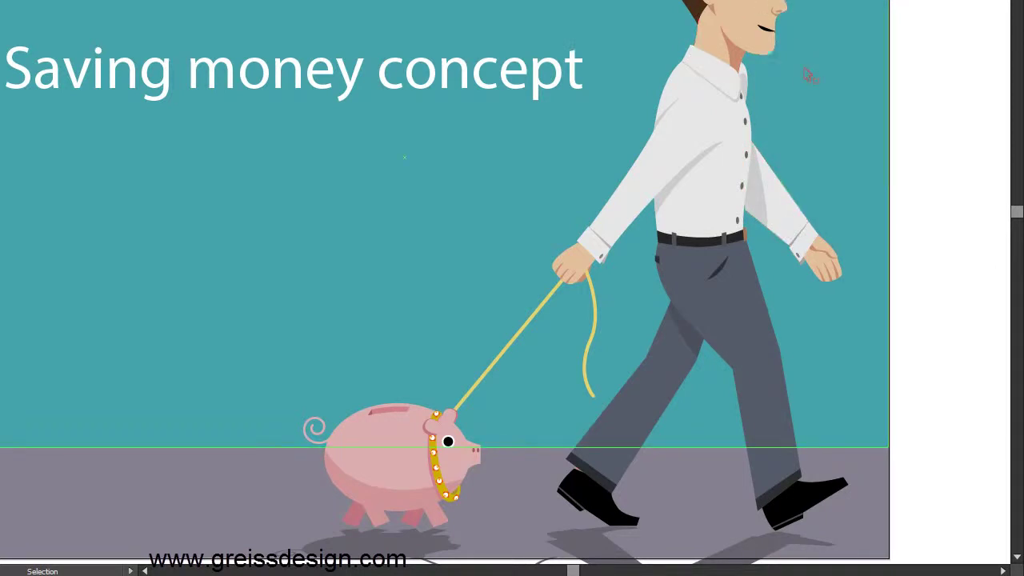
key("z")
key("v")
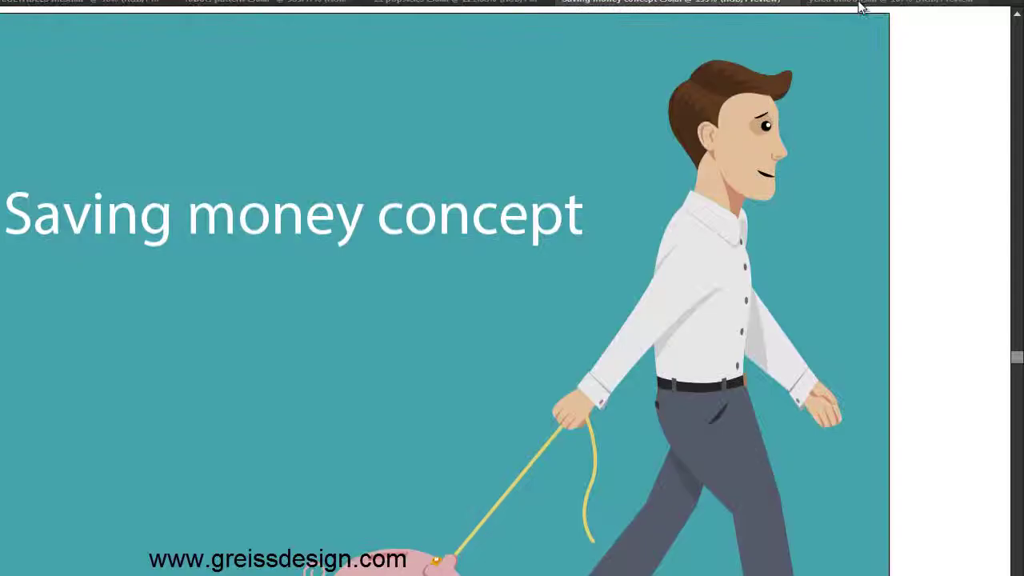
Switch to yeled baloons.ai and shift the balloon-boy drawing up slightly.
left_click(860, 7)
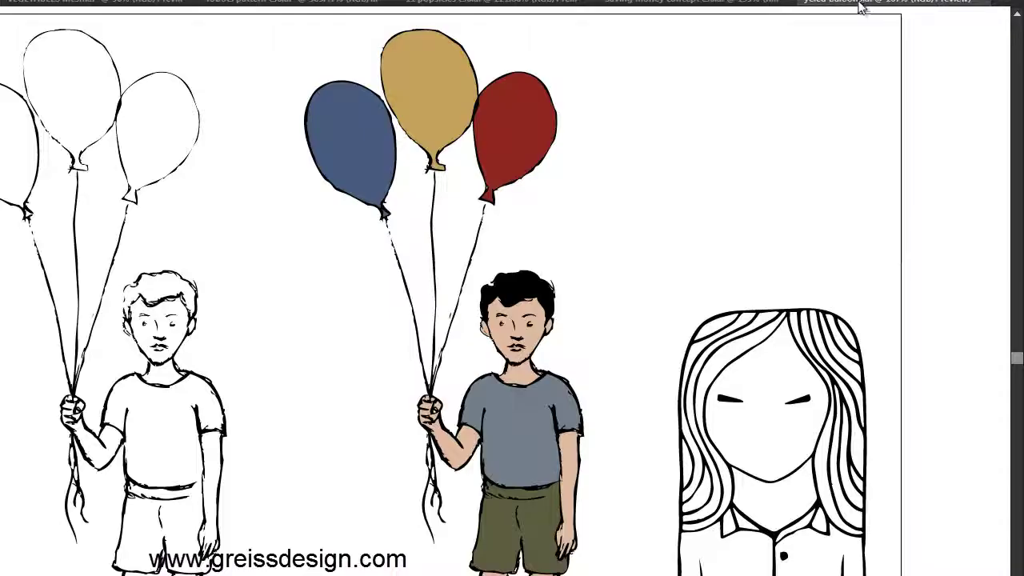
left_click_drag(696, 232, 696, 190)
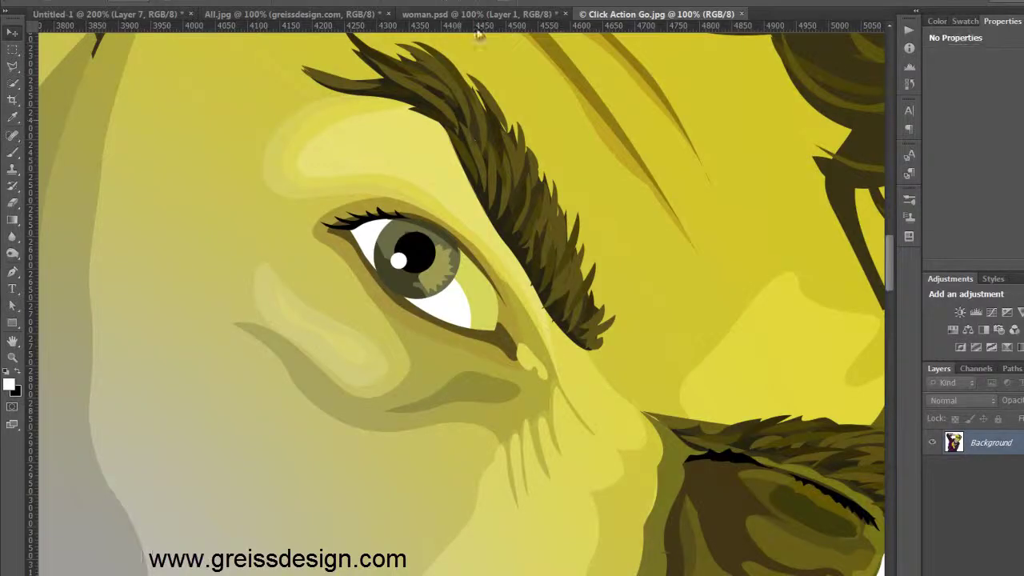
In woman.psd, solo the scanned Background layer, then show all cleanup layers again.
left_click(484, 16)
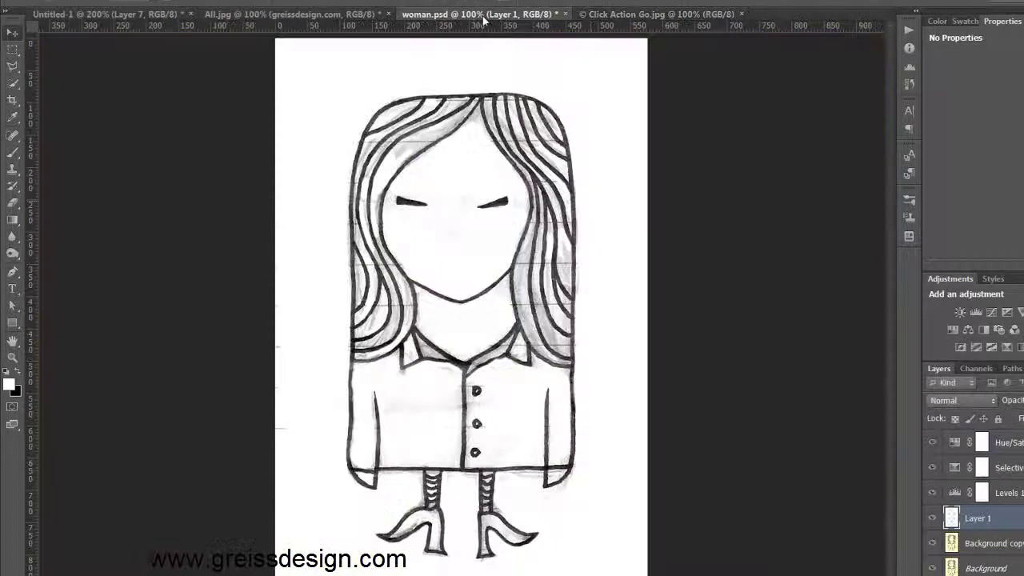
left_click(933, 568, "alt")
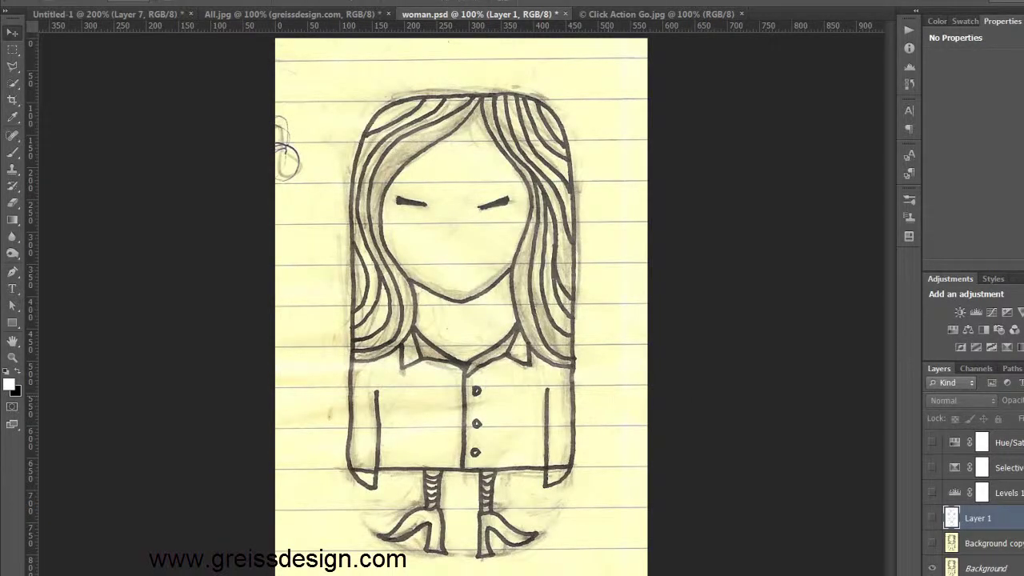
left_click(932, 568, "alt")
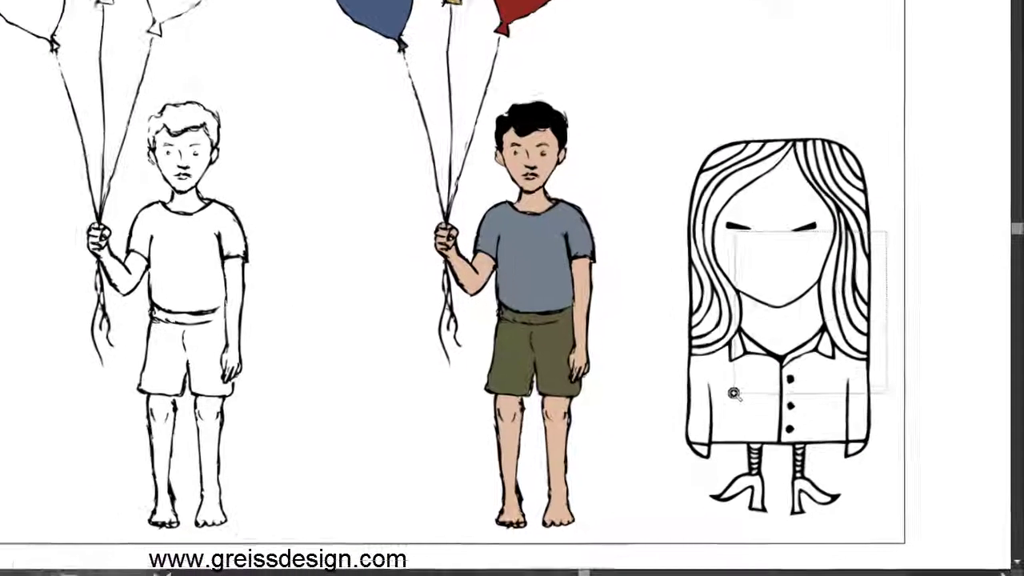
Pan across the traced girl's collar, lower coat, legs and shoes.
left_click_drag(652, 275, 733, 179)
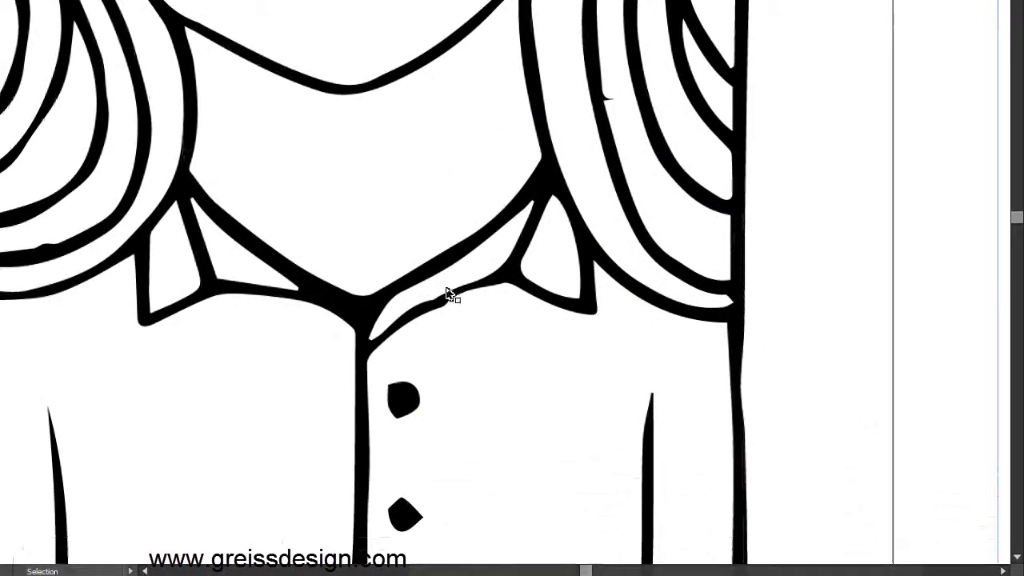
left_click_drag(424, 272, 456, 231)
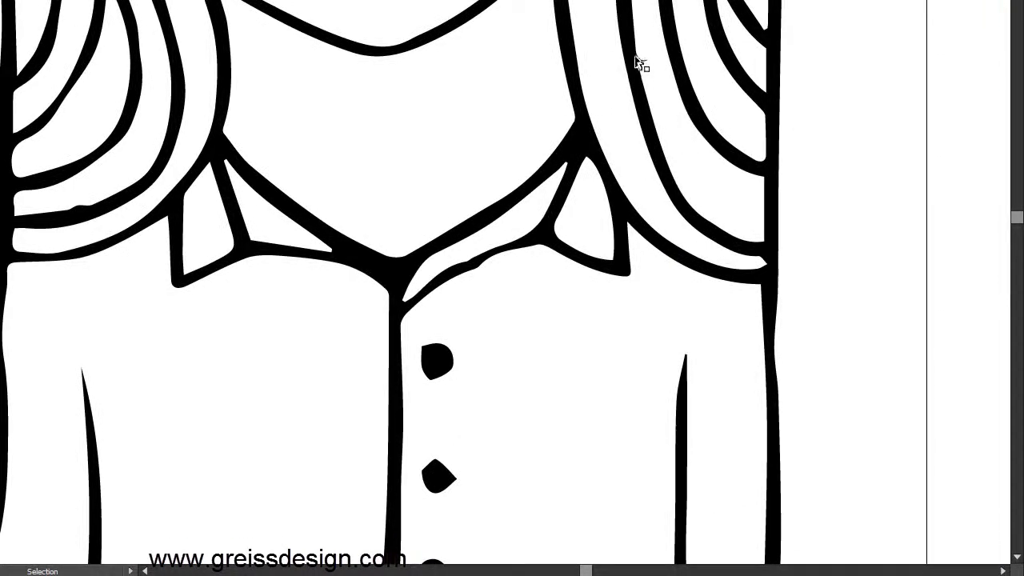
key("space")
left_click_drag(234, 275, 487, 188)
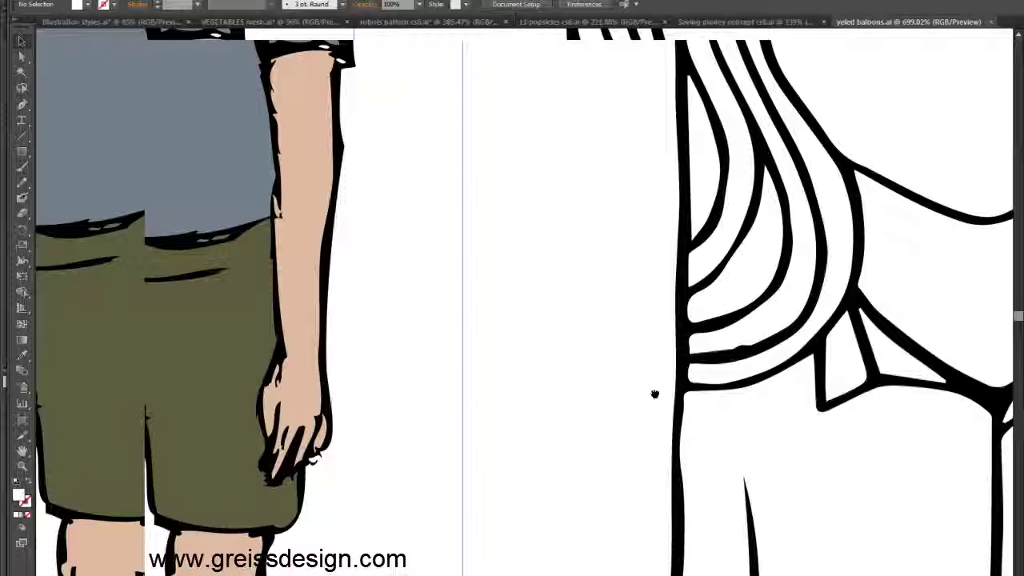
scroll(654, 393, "left", 2)
scroll(502, 389, "left", 6)
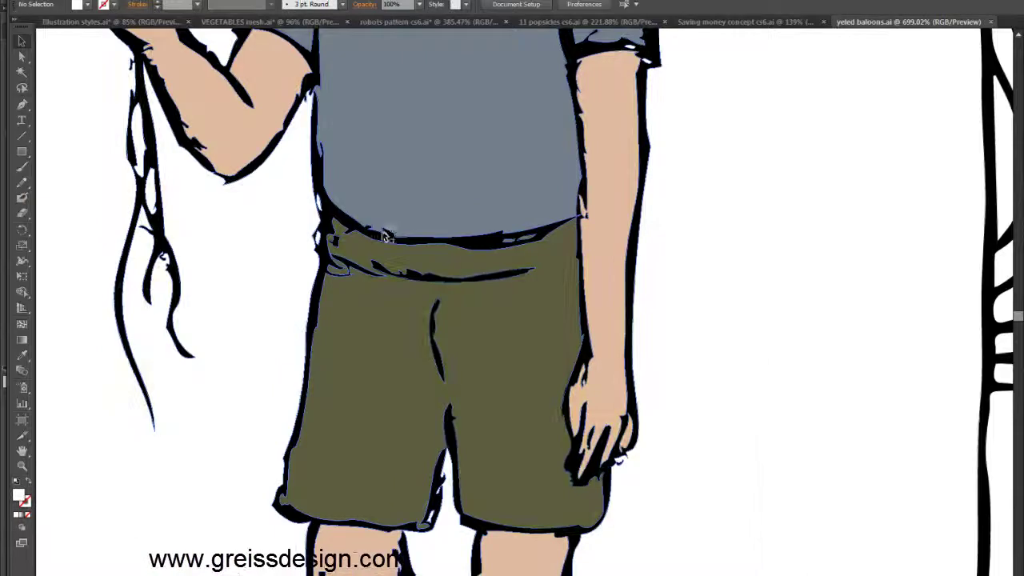
Look over the coloured boy's shirt, hand and face, then fit the whole illustration.
left_click_drag(548, 238, 597, 474)
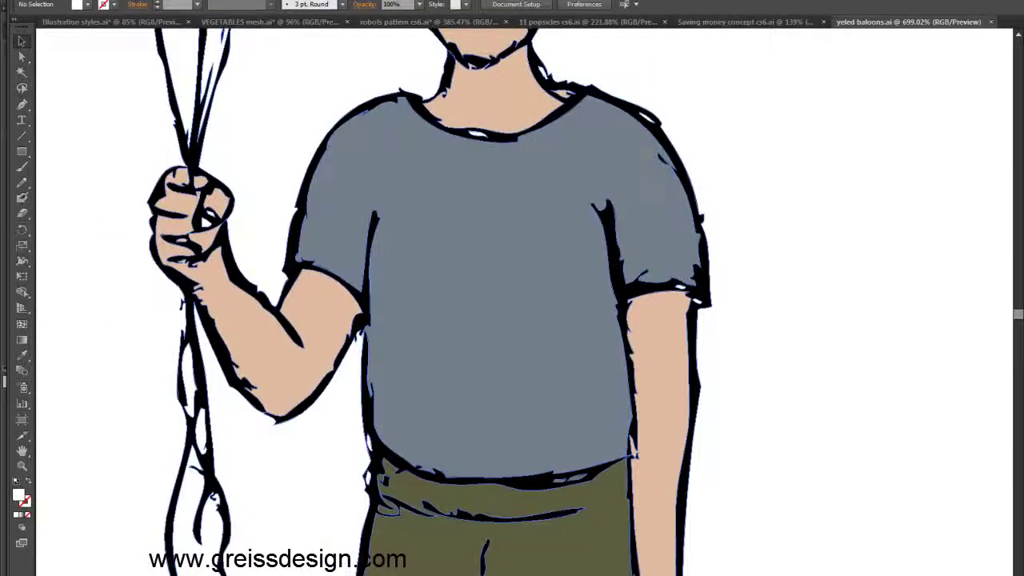
left_click_drag(658, 174, 724, 408)
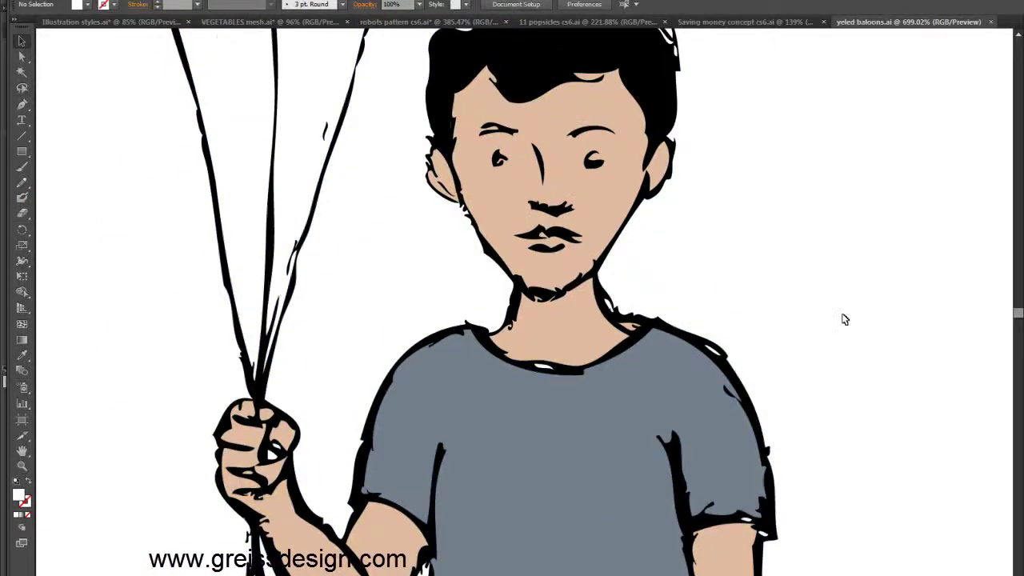
key("ctrl+0")
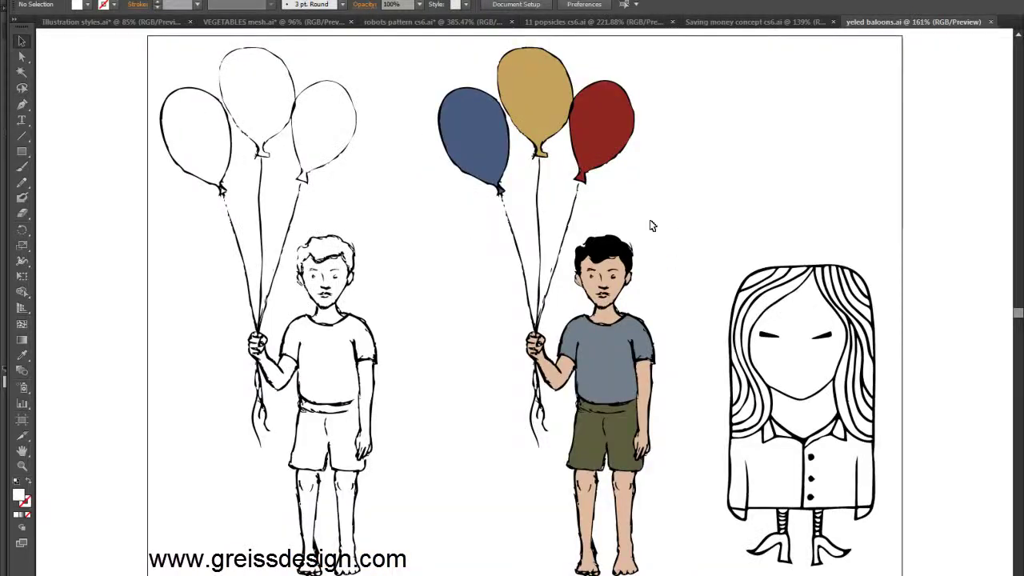
Switch to the Illustration styles.ai document with the portraits, flowers and air compressor.
left_click(151, 24)
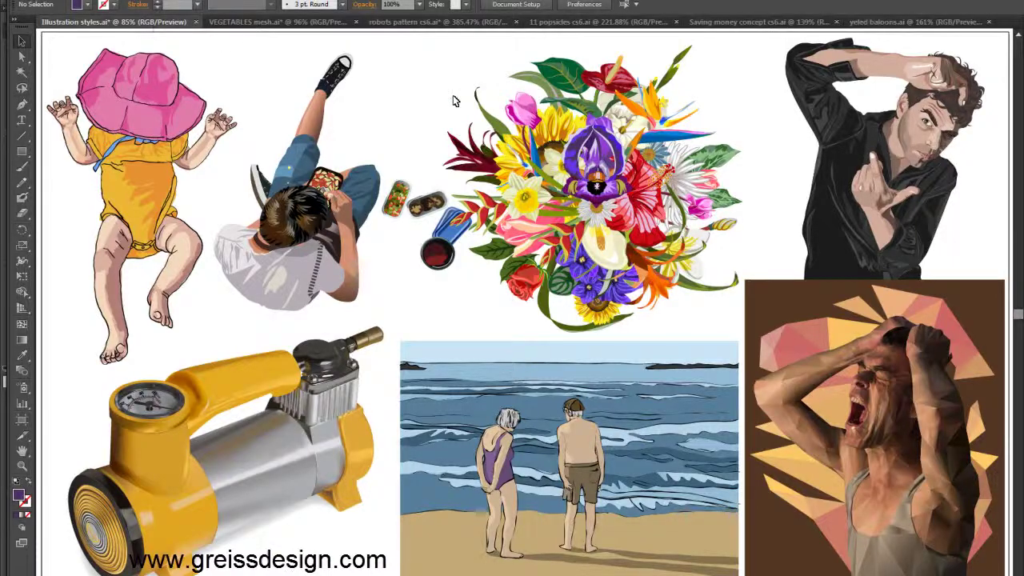